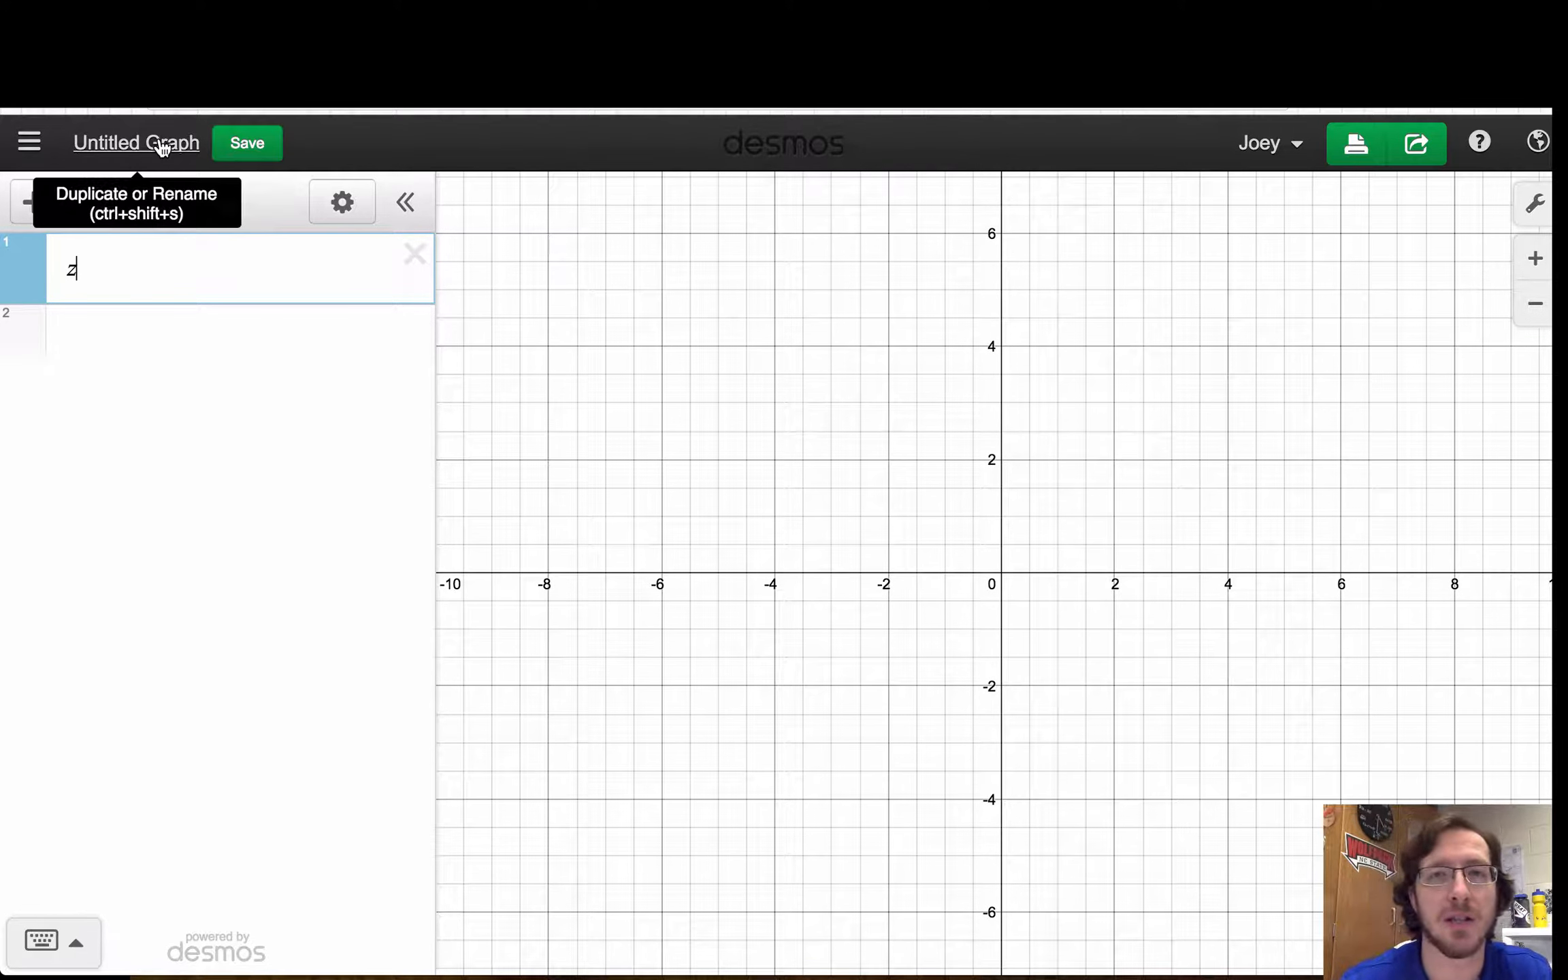
pyautogui.click(29, 144)
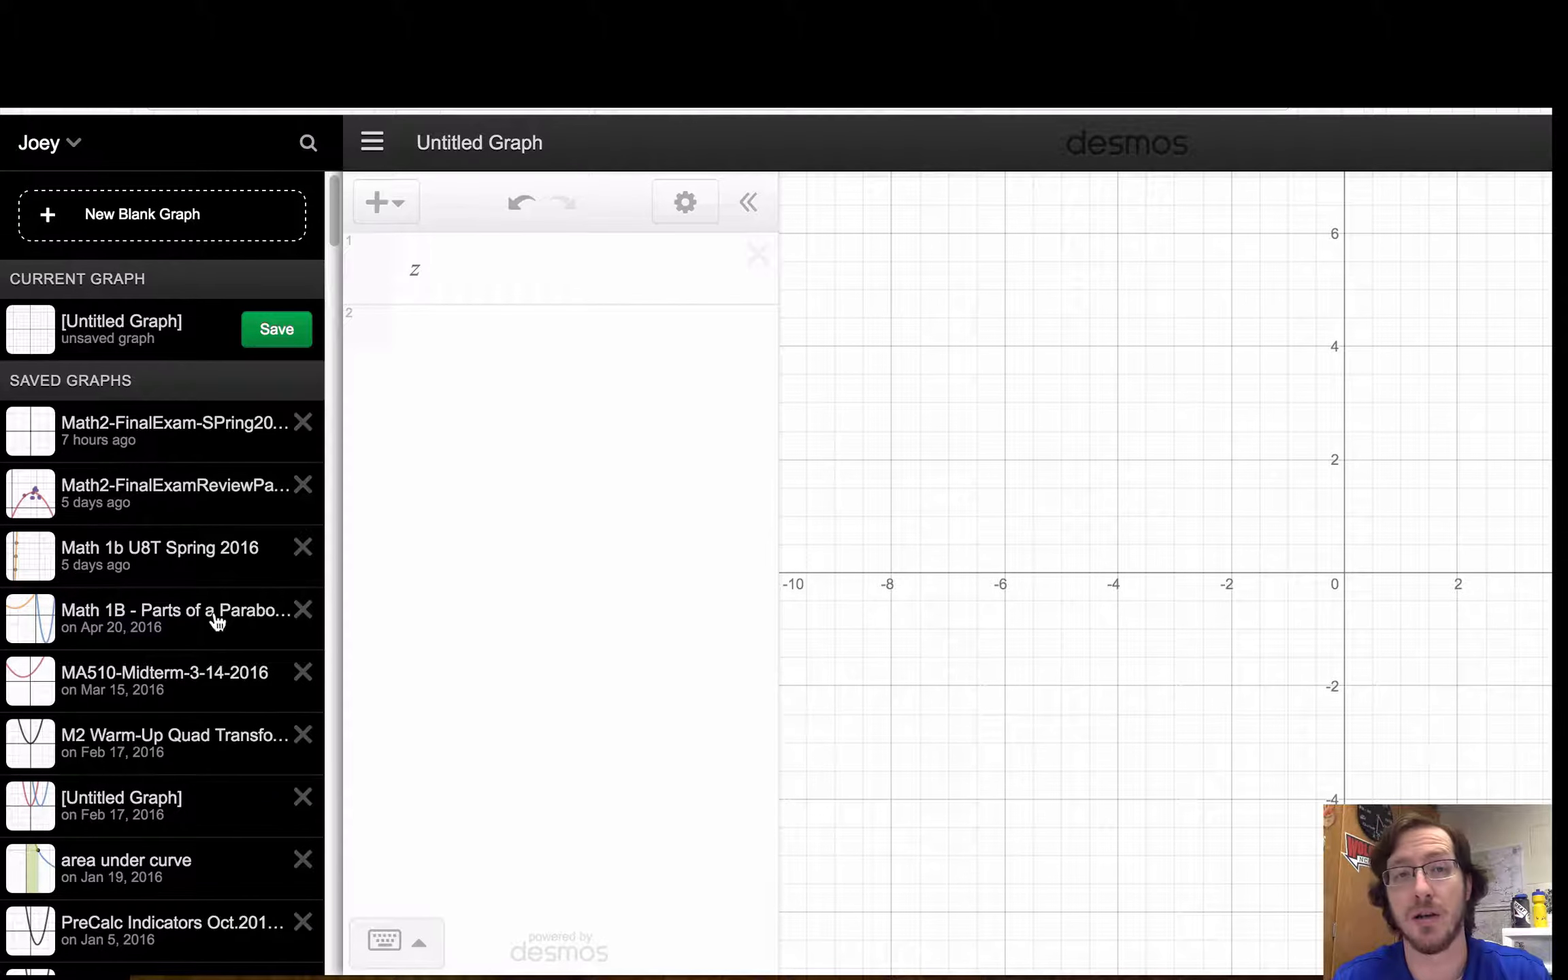
pyautogui.click(373, 143)
# Step: Replace the first expression with y = x and add the parabola y = x^2 - 3 as the second expression
pyautogui.click(200, 262)
pyautogui.press('BackSpace')
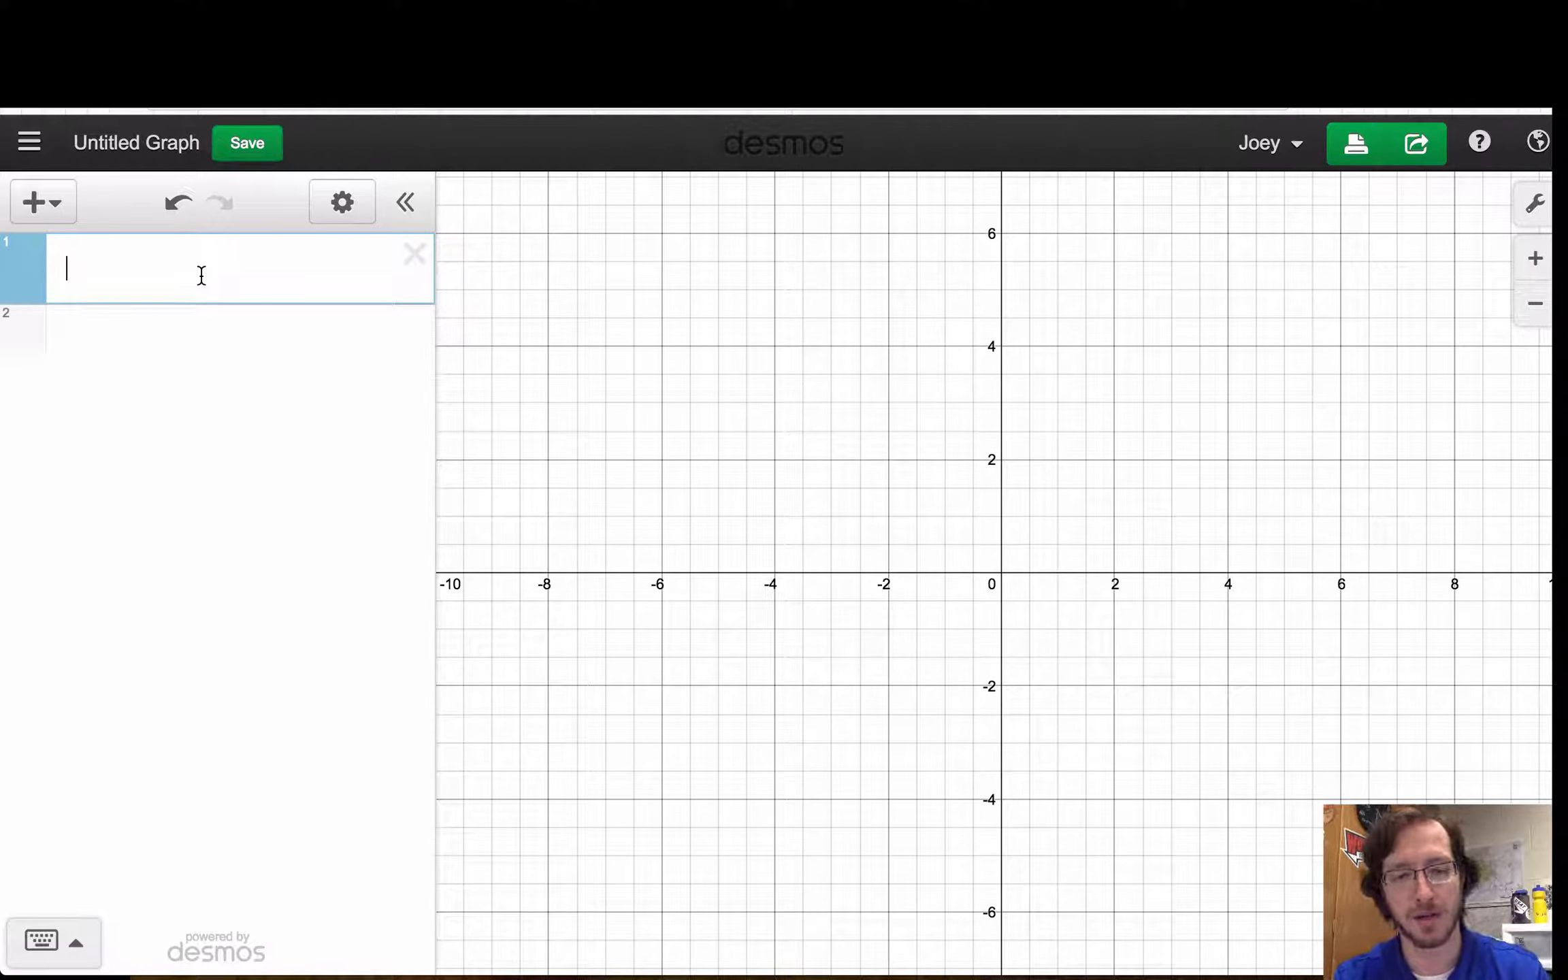
pyautogui.write('y=x')
pyautogui.press('Return')
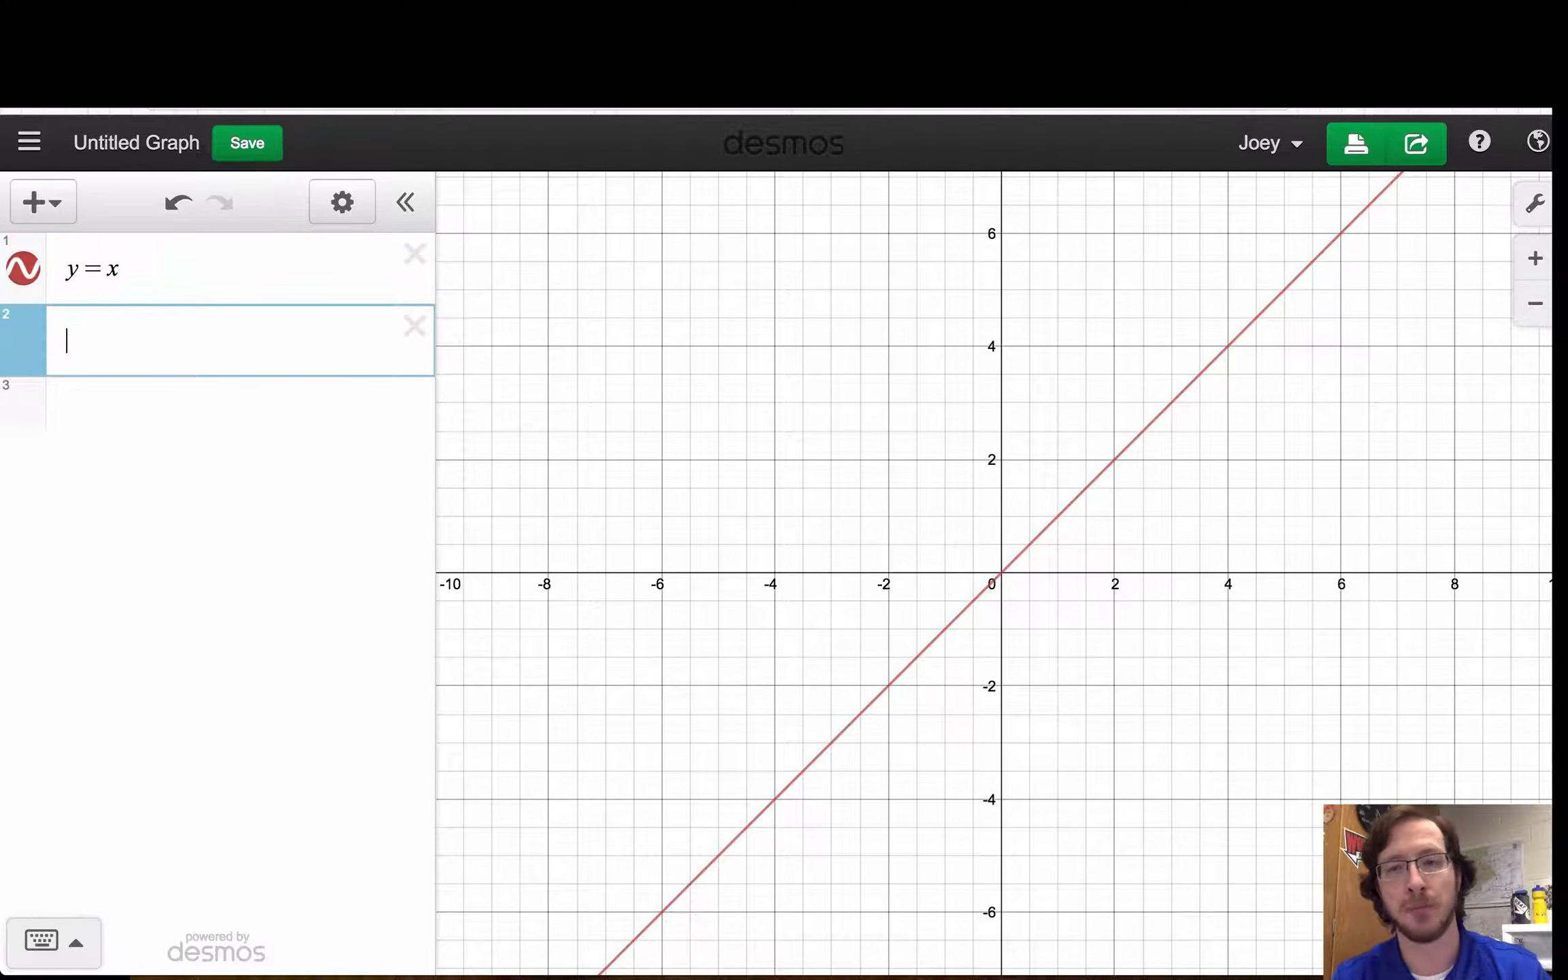
pyautogui.write('y=x^2')
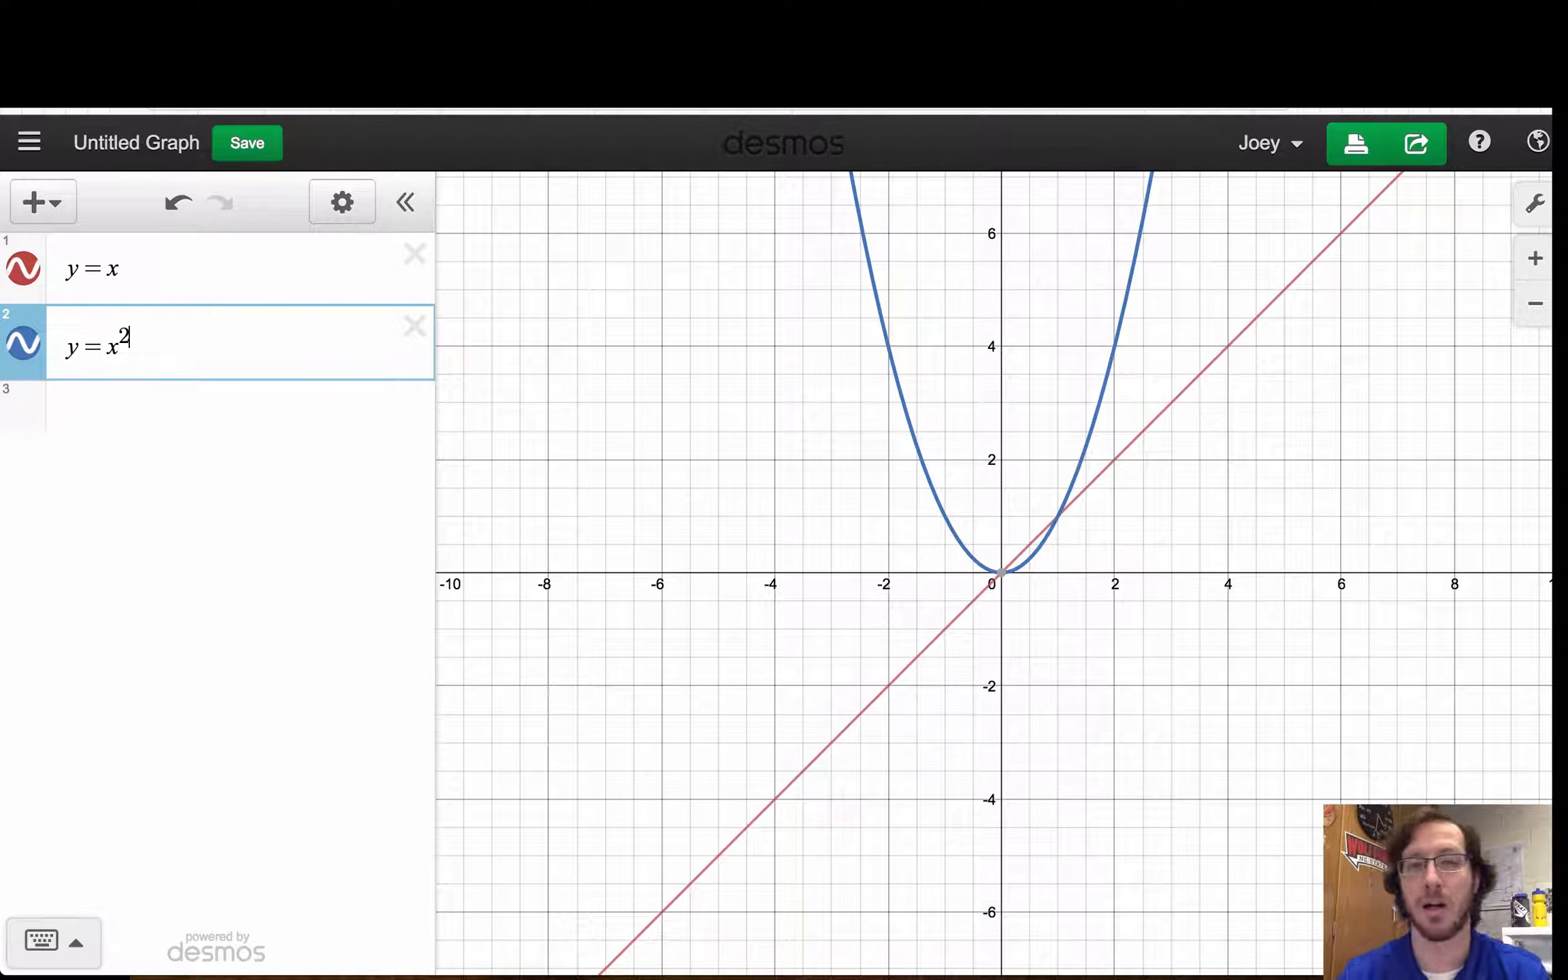
pyautogui.write('-3')
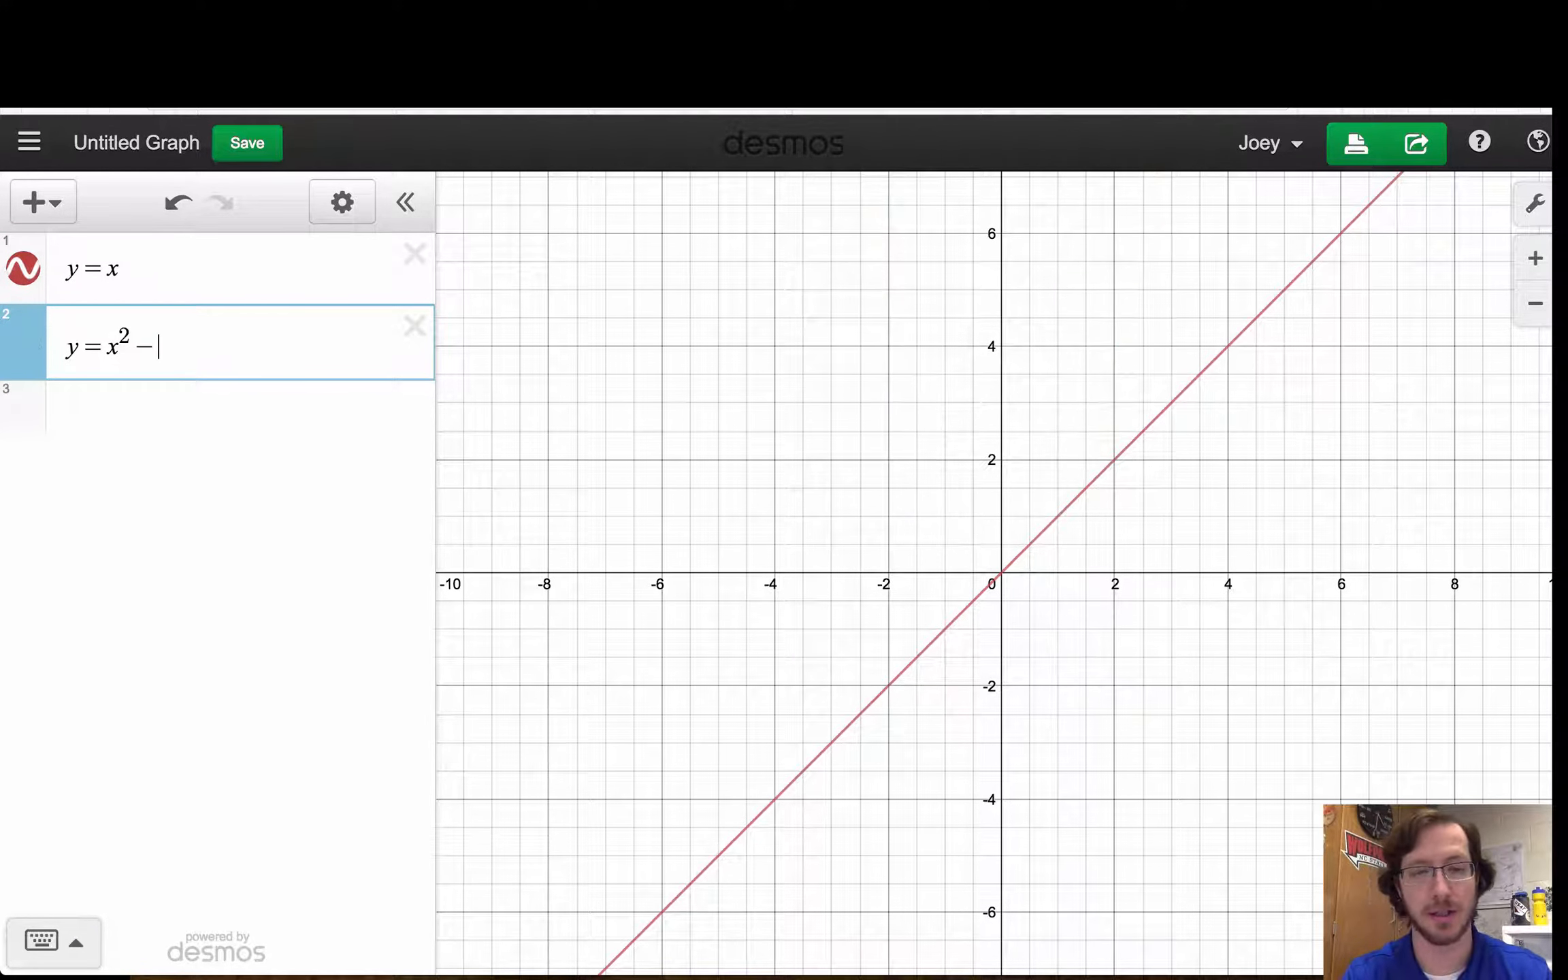
# Step: Turn on the projector display with thicker curves and larger text, leaving only the two equations in the list
pyautogui.click(1533, 202)
pyautogui.click(1366, 221)
pyautogui.click(311, 442)
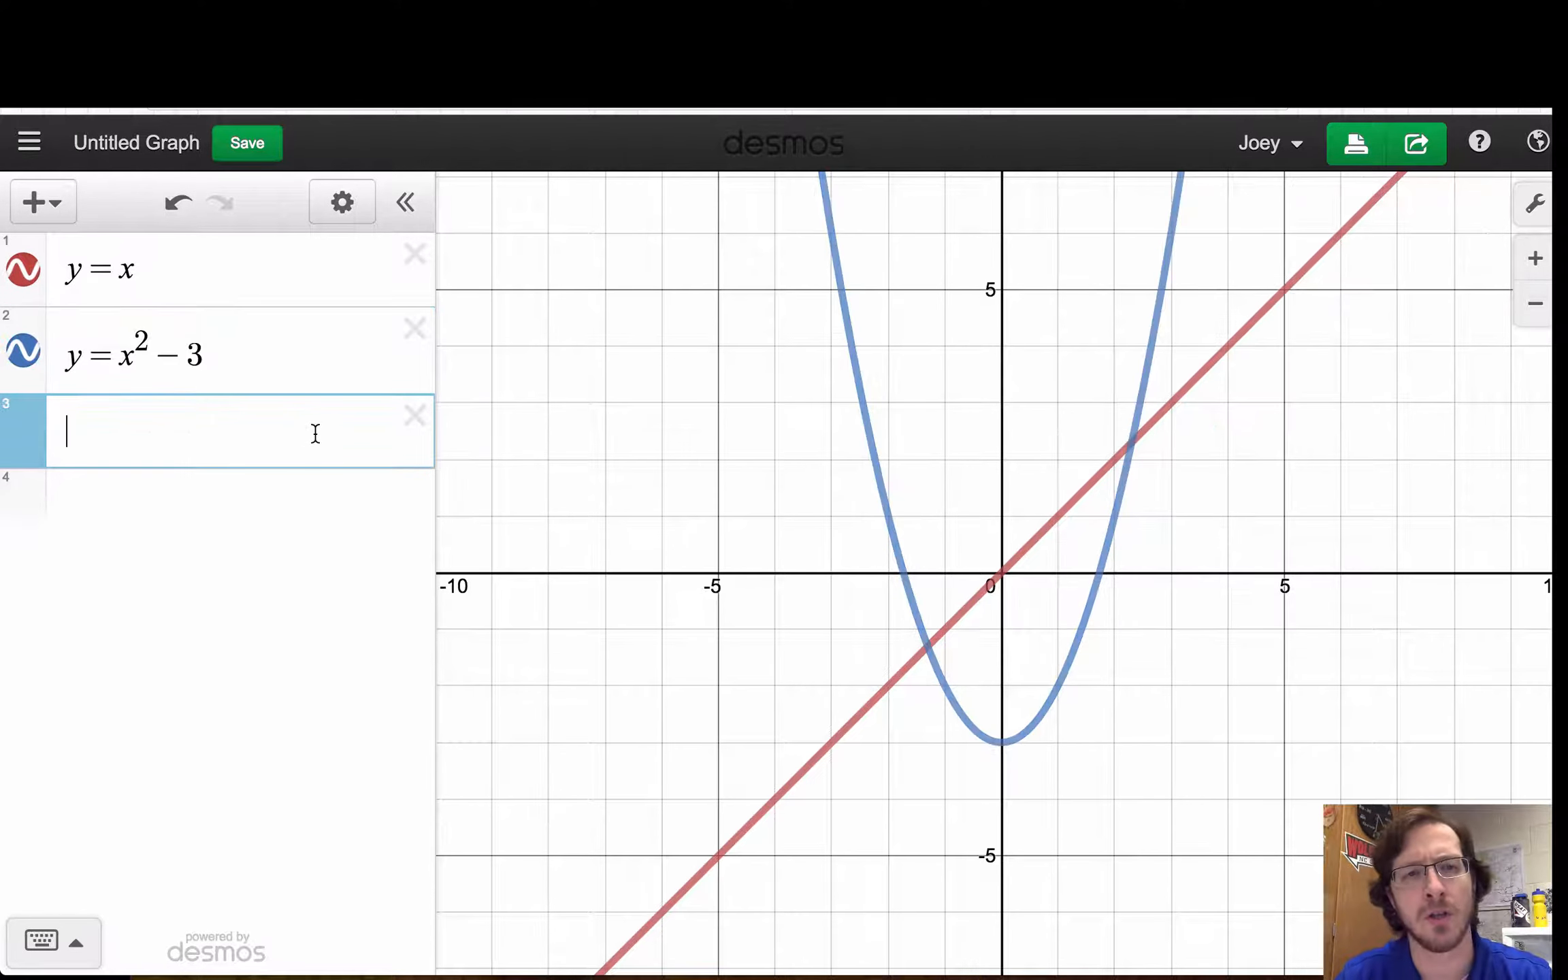
pyautogui.click(416, 420)
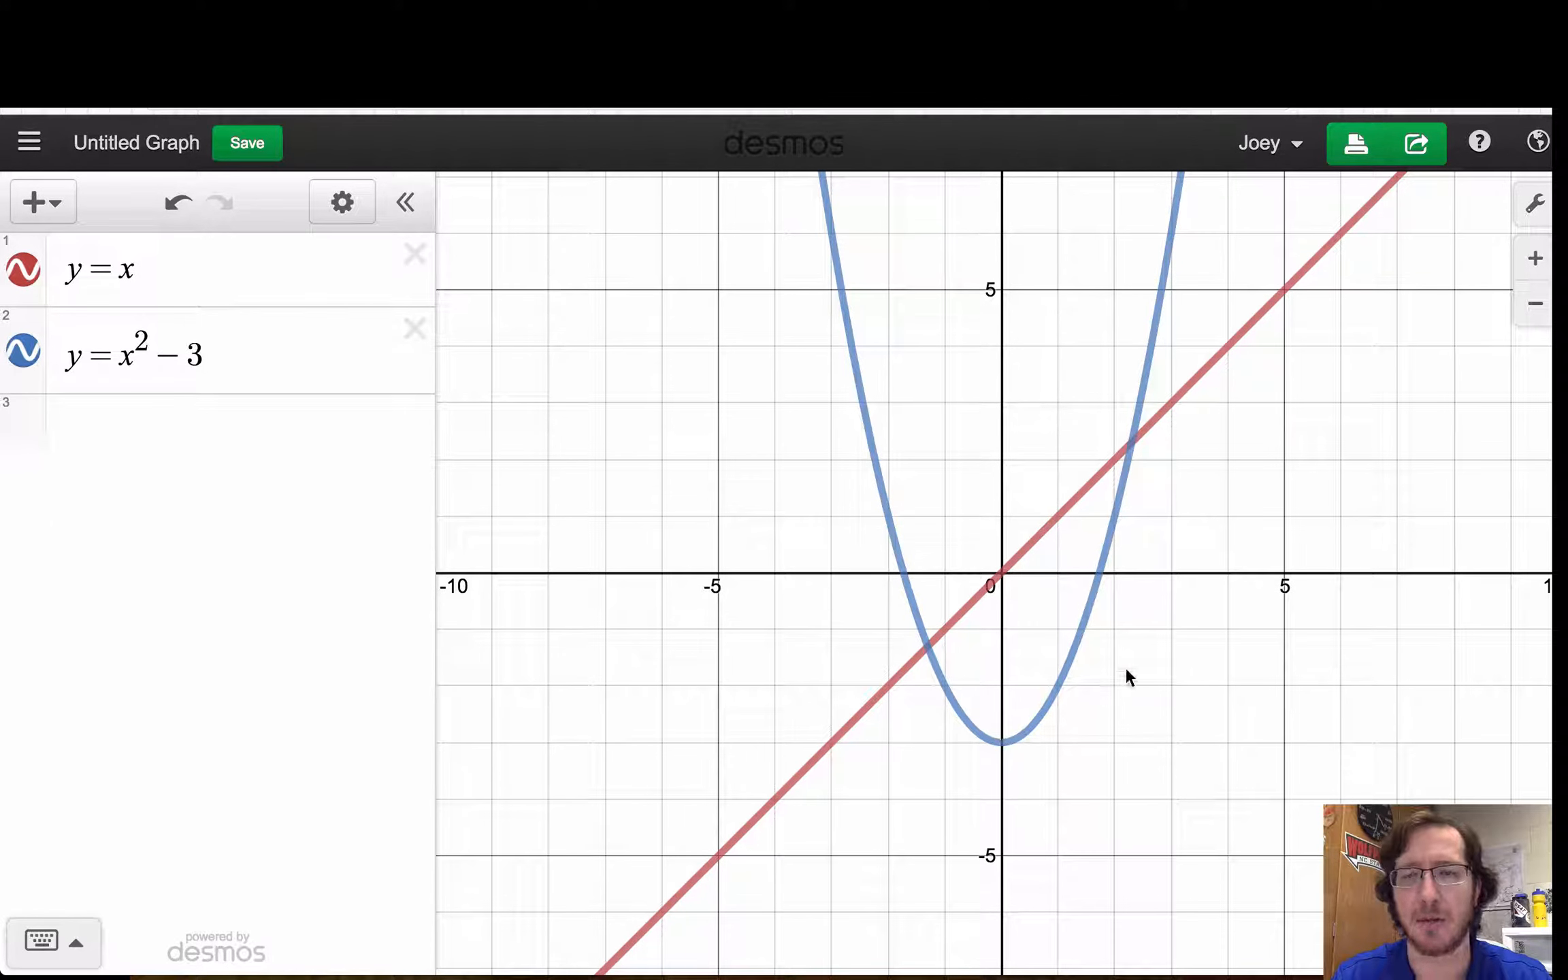
# Step: Show the coordinates of both line–parabola intersections and restrict the line y = x to -1.3 < x < 2.3
pyautogui.click(927, 644)
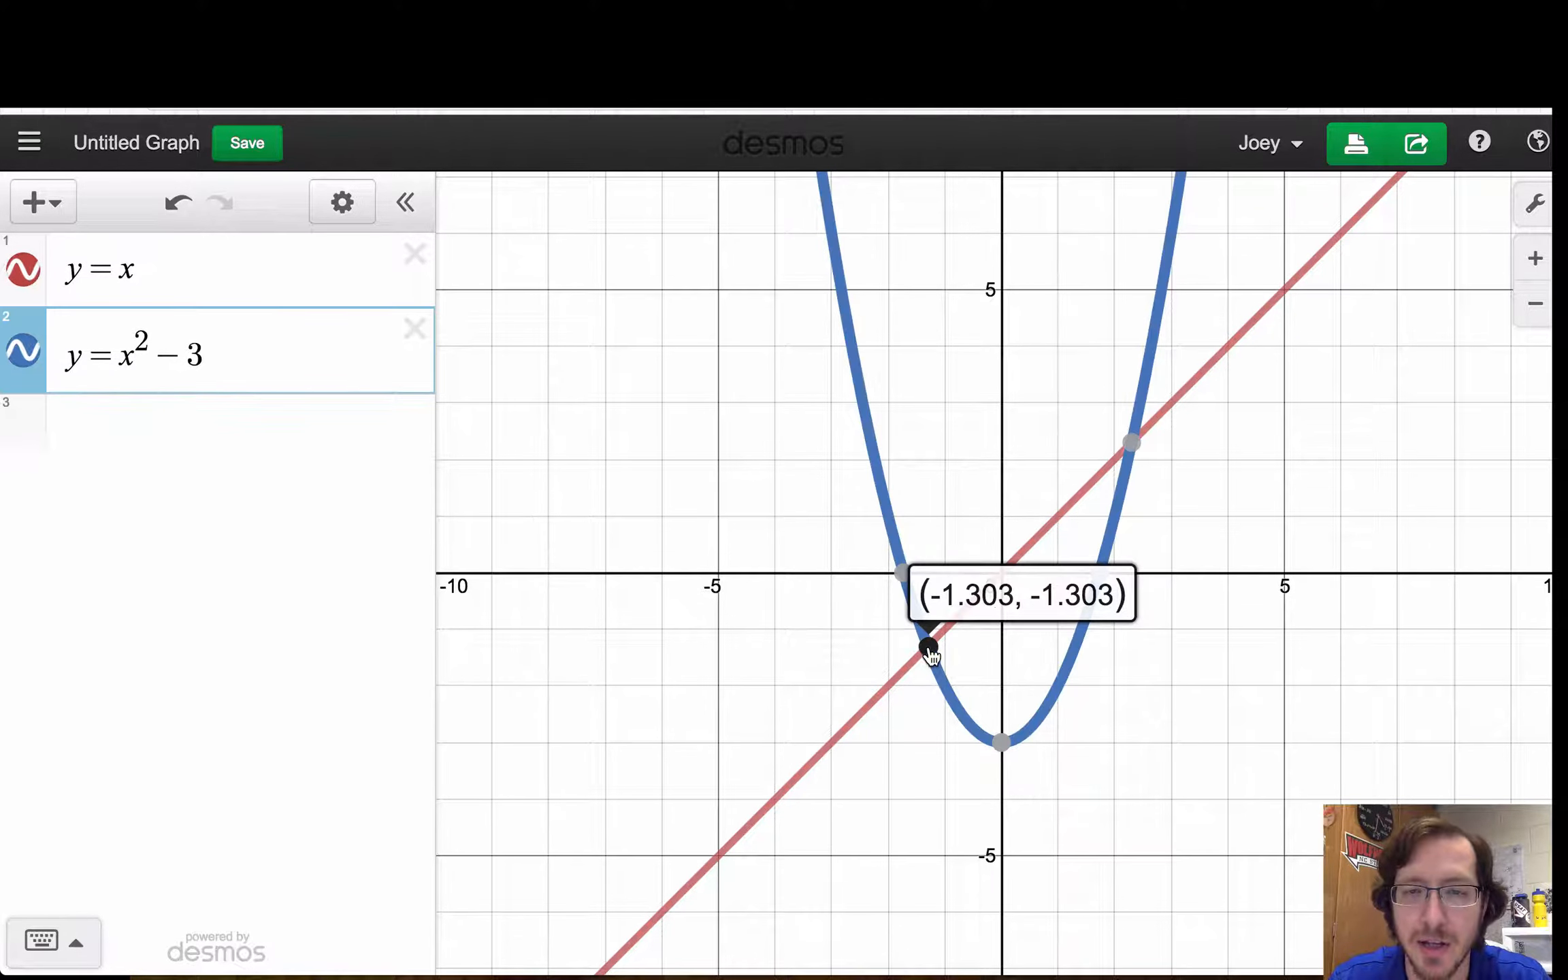
pyautogui.click(1134, 444)
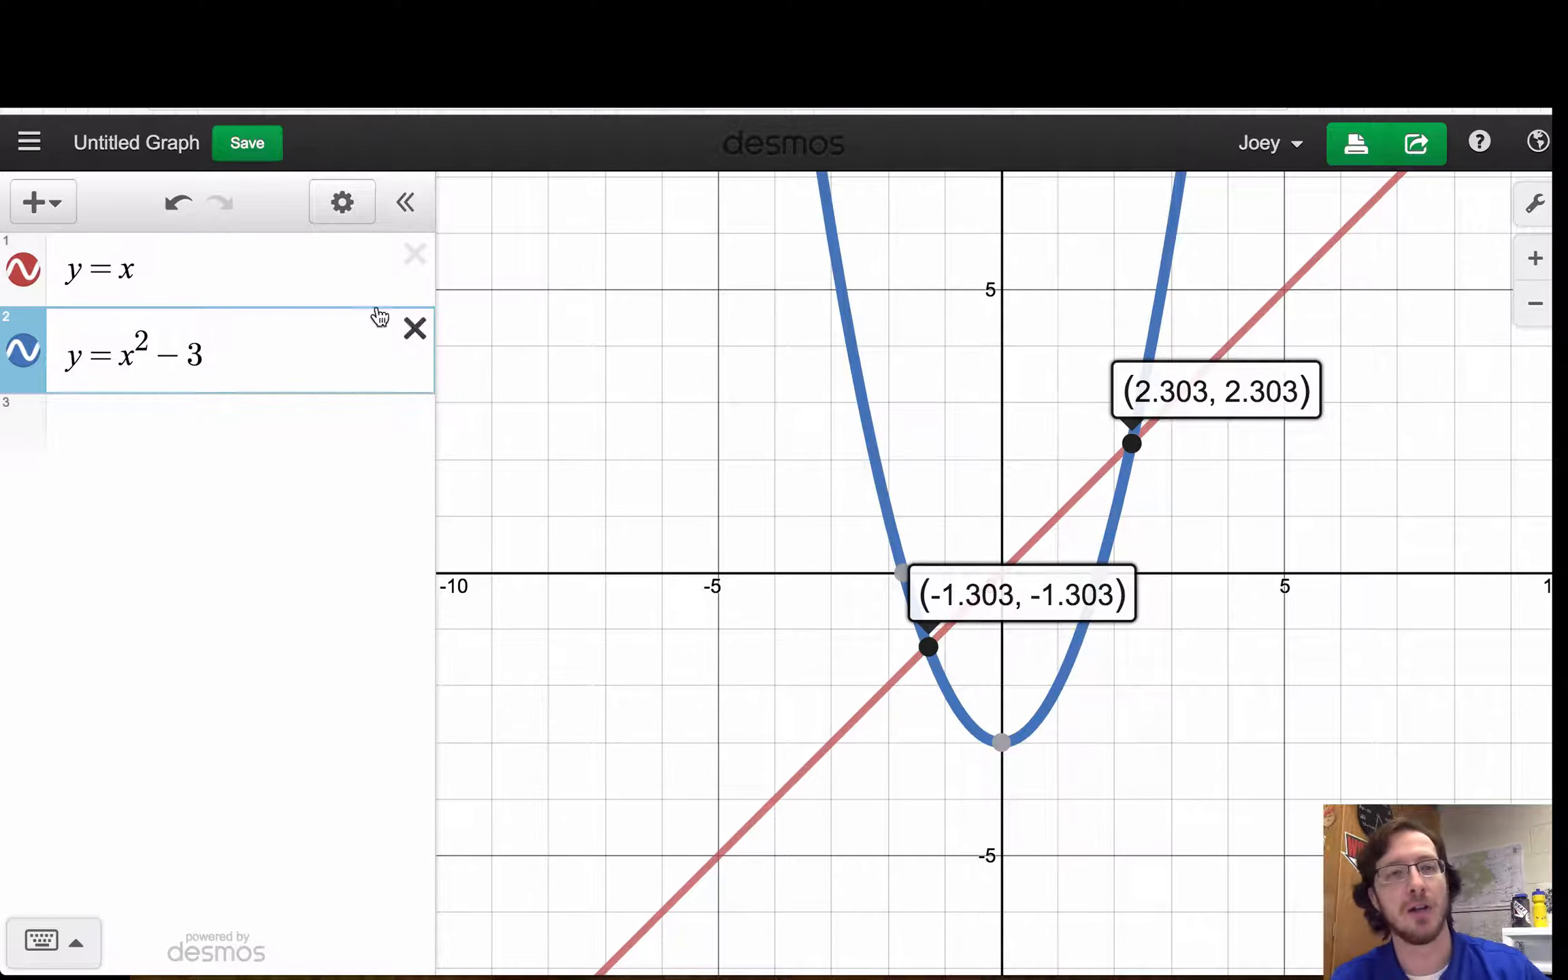
pyautogui.click(250, 276)
pyautogui.write('{')
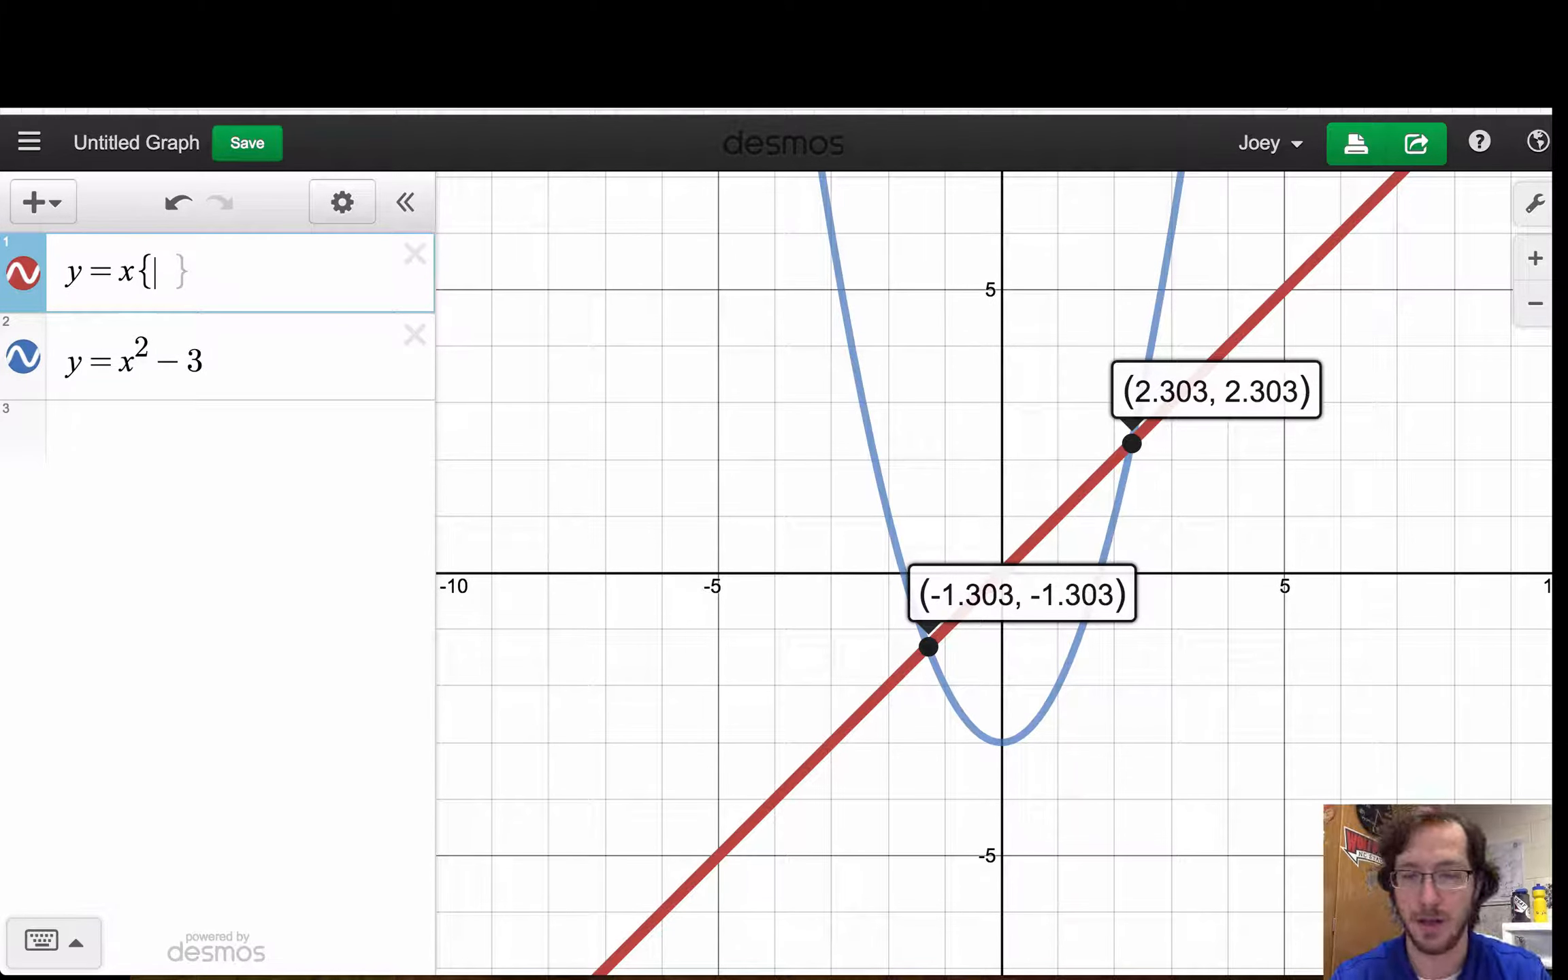
pyautogui.write('-1.3')
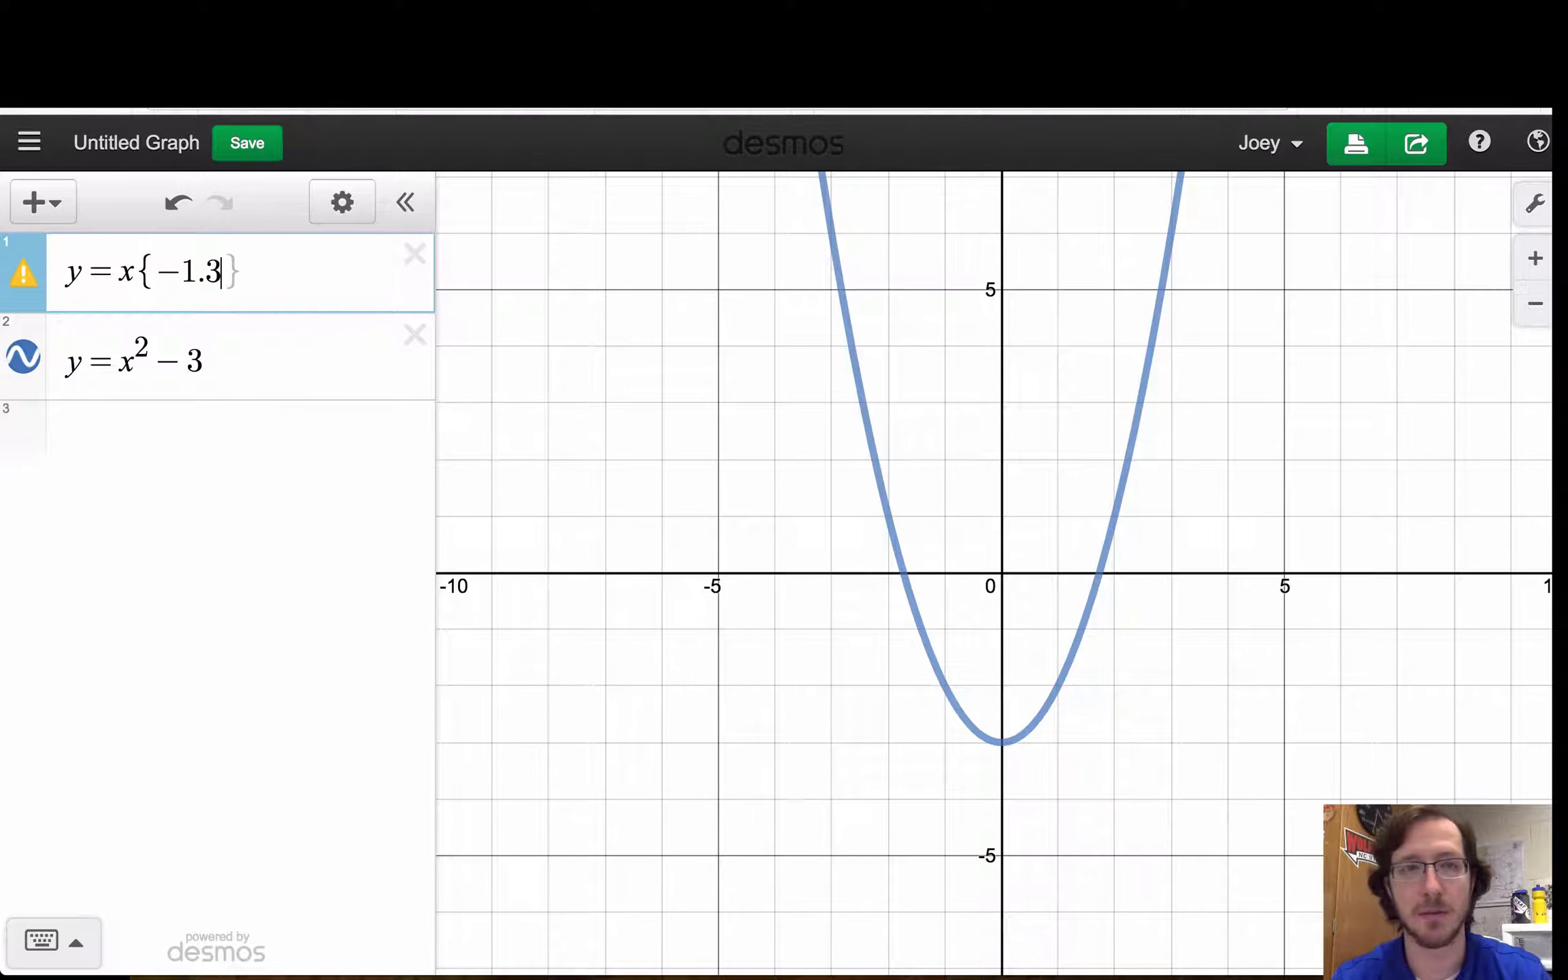
pyautogui.write('<x<')
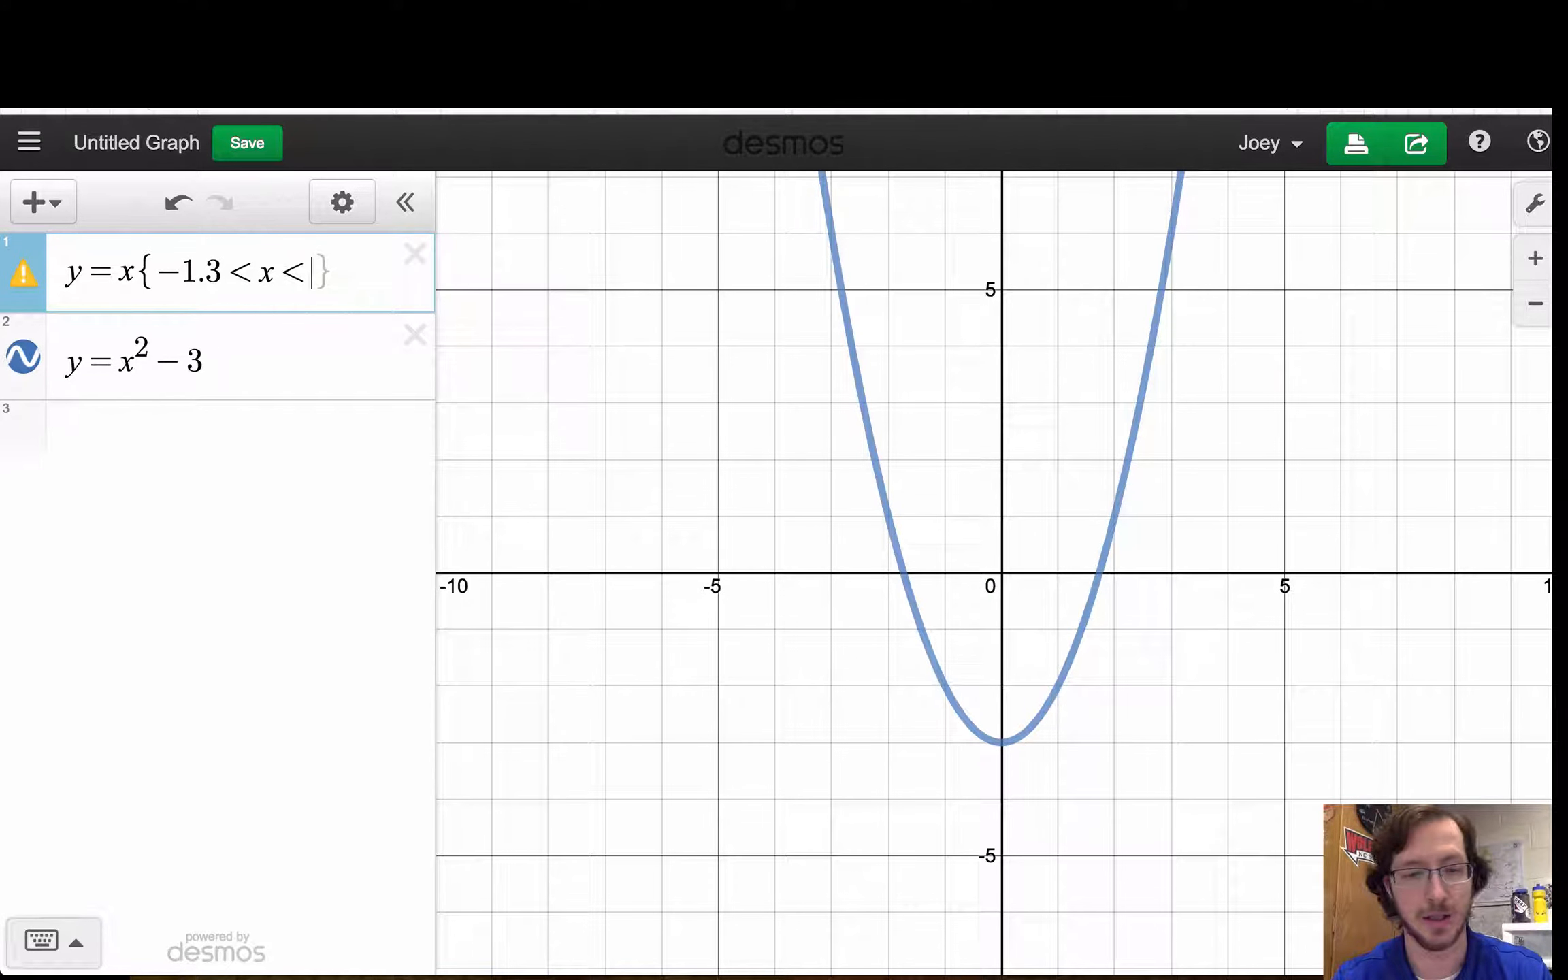
pyautogui.write('2.3')
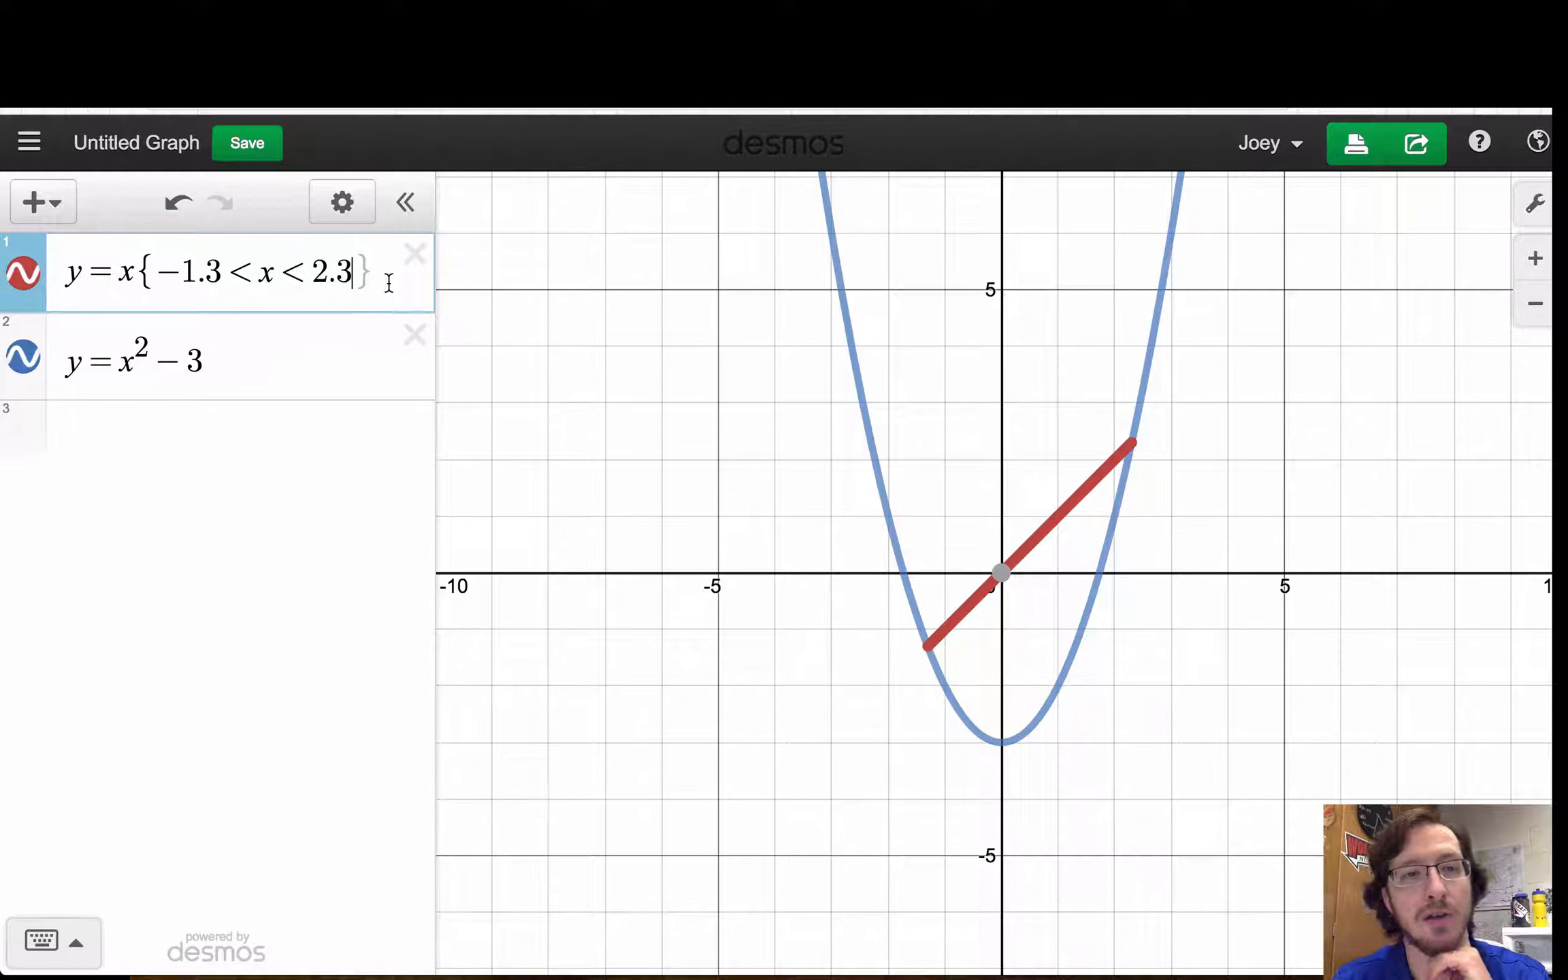
# Step: Copy the line's domain restriction {-1.3 < x < 2.3} onto the end of the parabola equation y = x^2 - 3
pyautogui.moveTo(389, 279); pyautogui.dragTo(250, 275)
pyautogui.hotkey('ctrl', 'c')
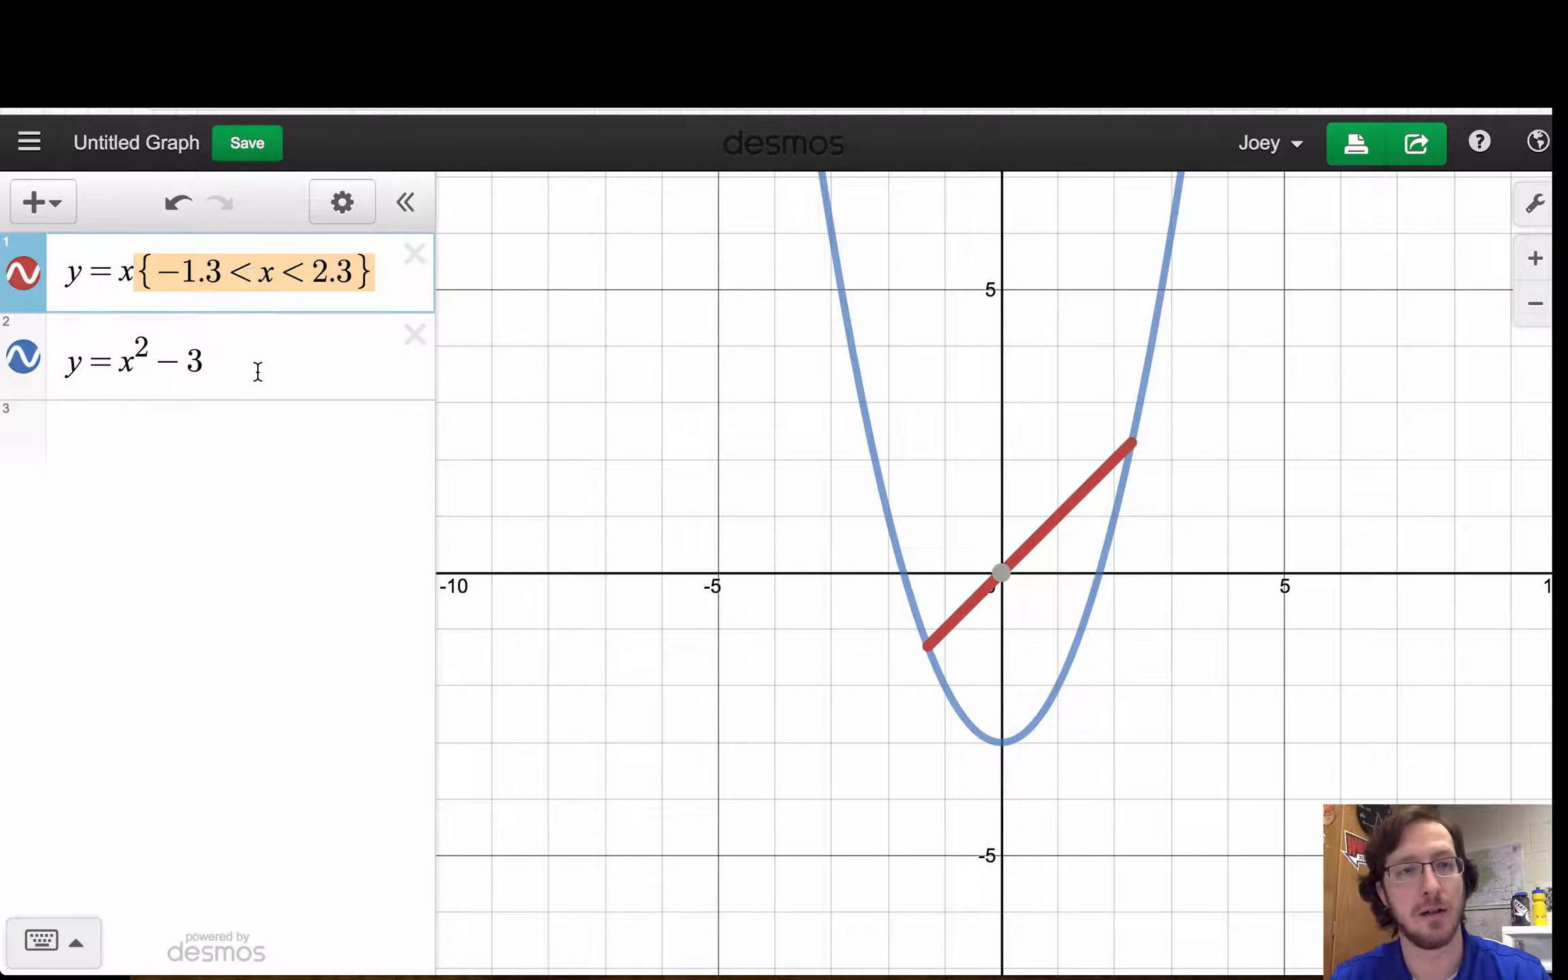
pyautogui.click(256, 364)
pyautogui.hotkey('ctrl', 'v')
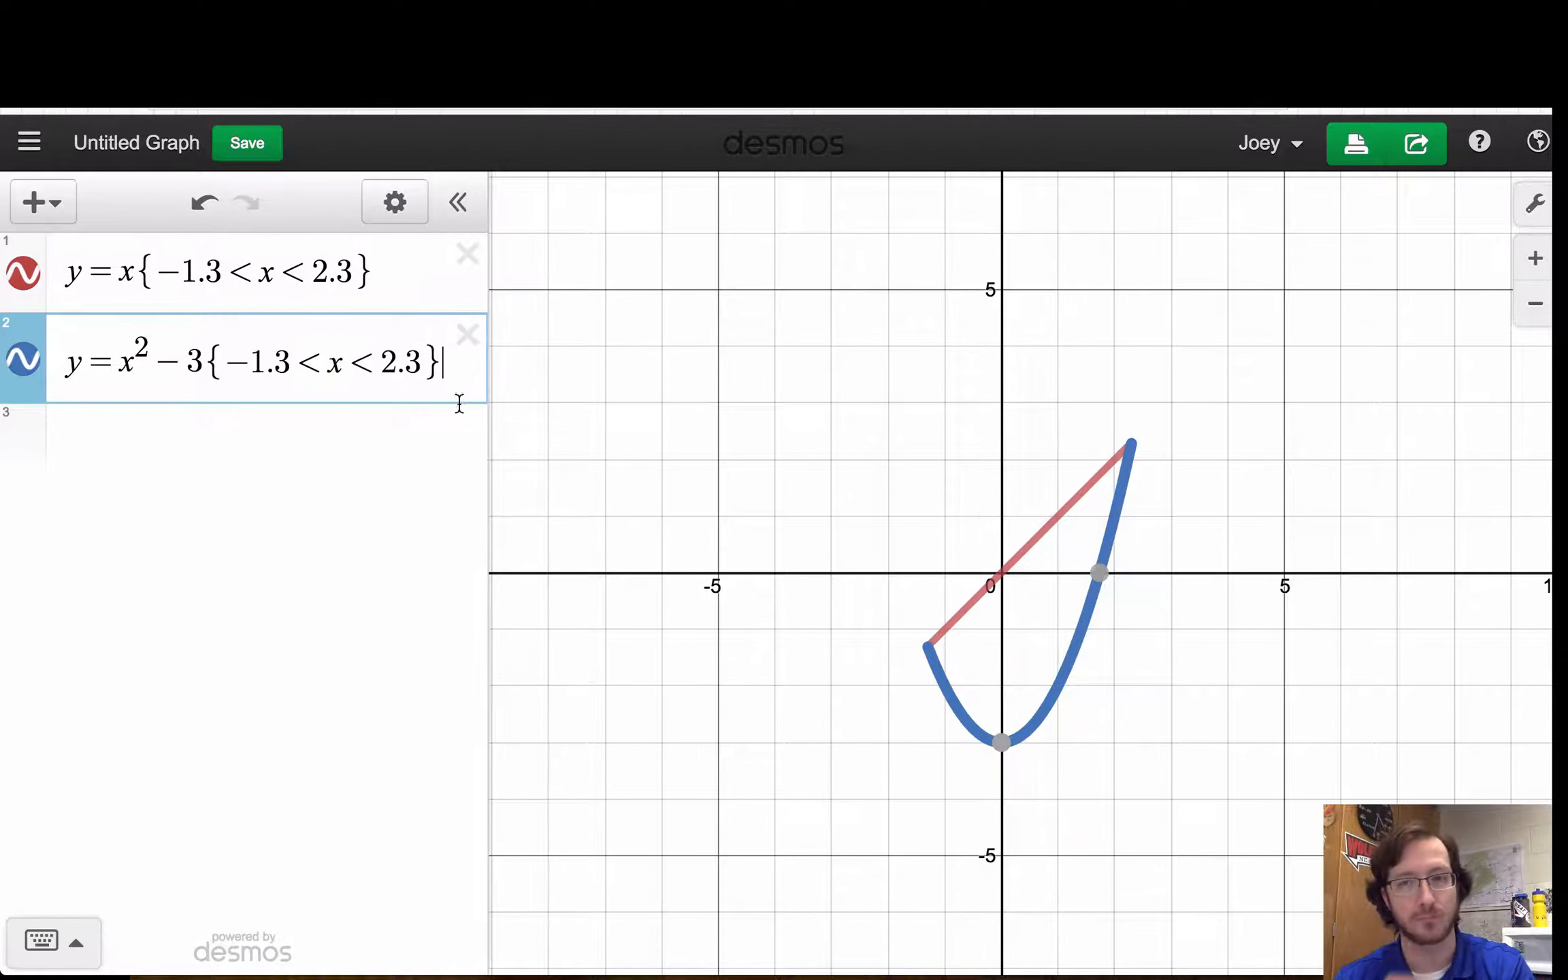
pyautogui.click(1200, 702)
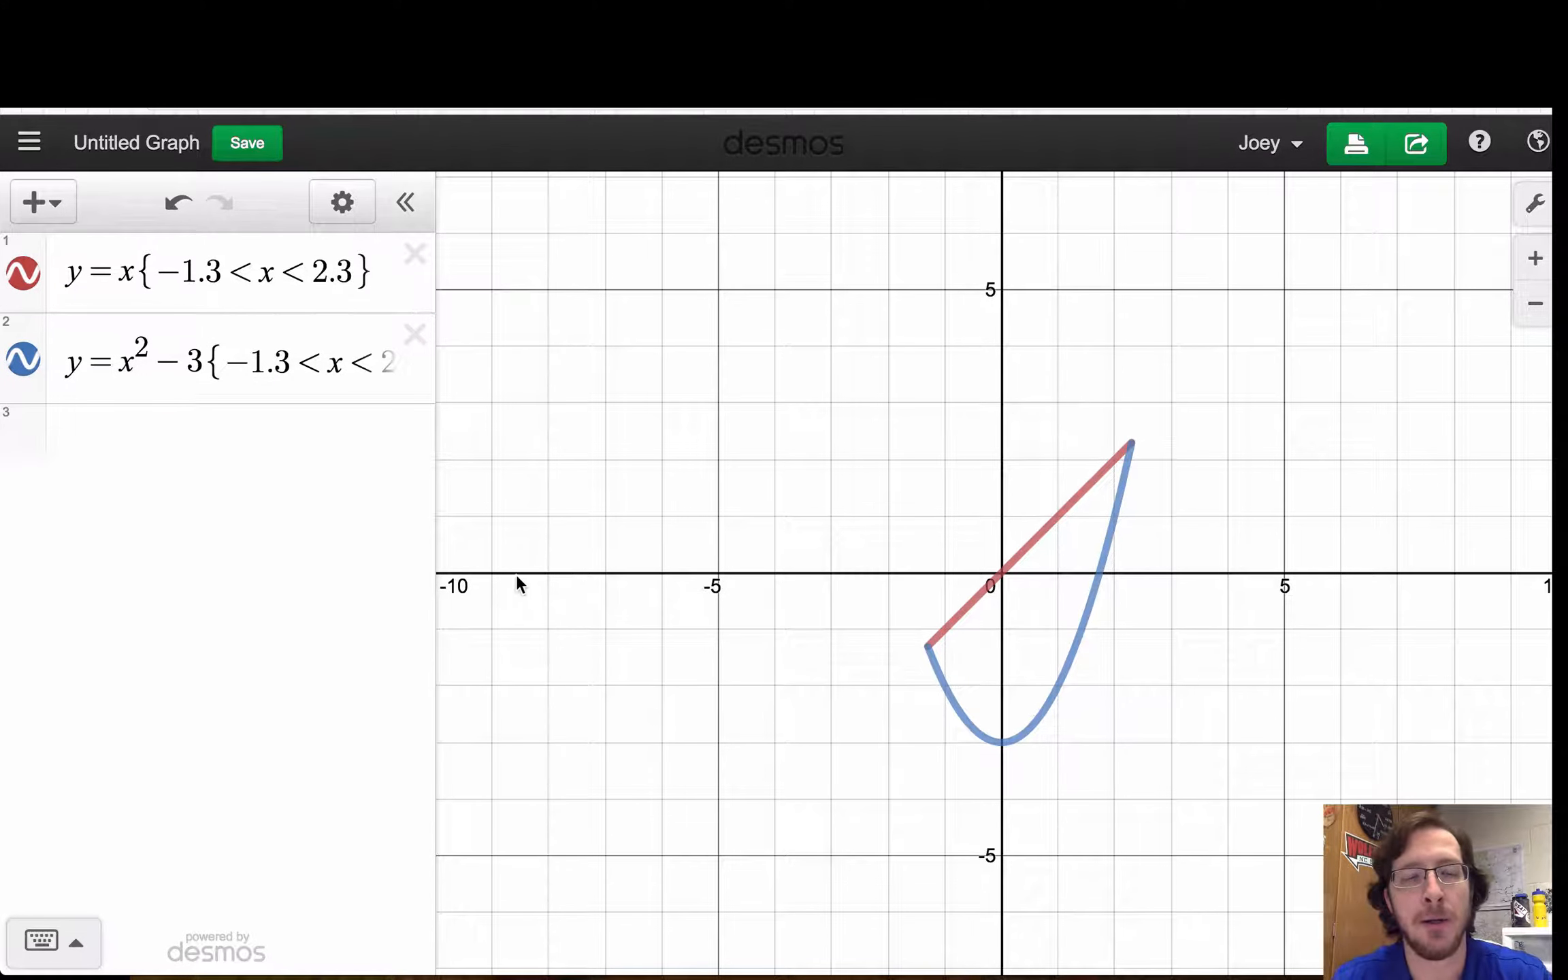
# Step: Add a vertical segment as the third expression, x = -1 restricted to 3 < y < 5
pyautogui.click(269, 274)
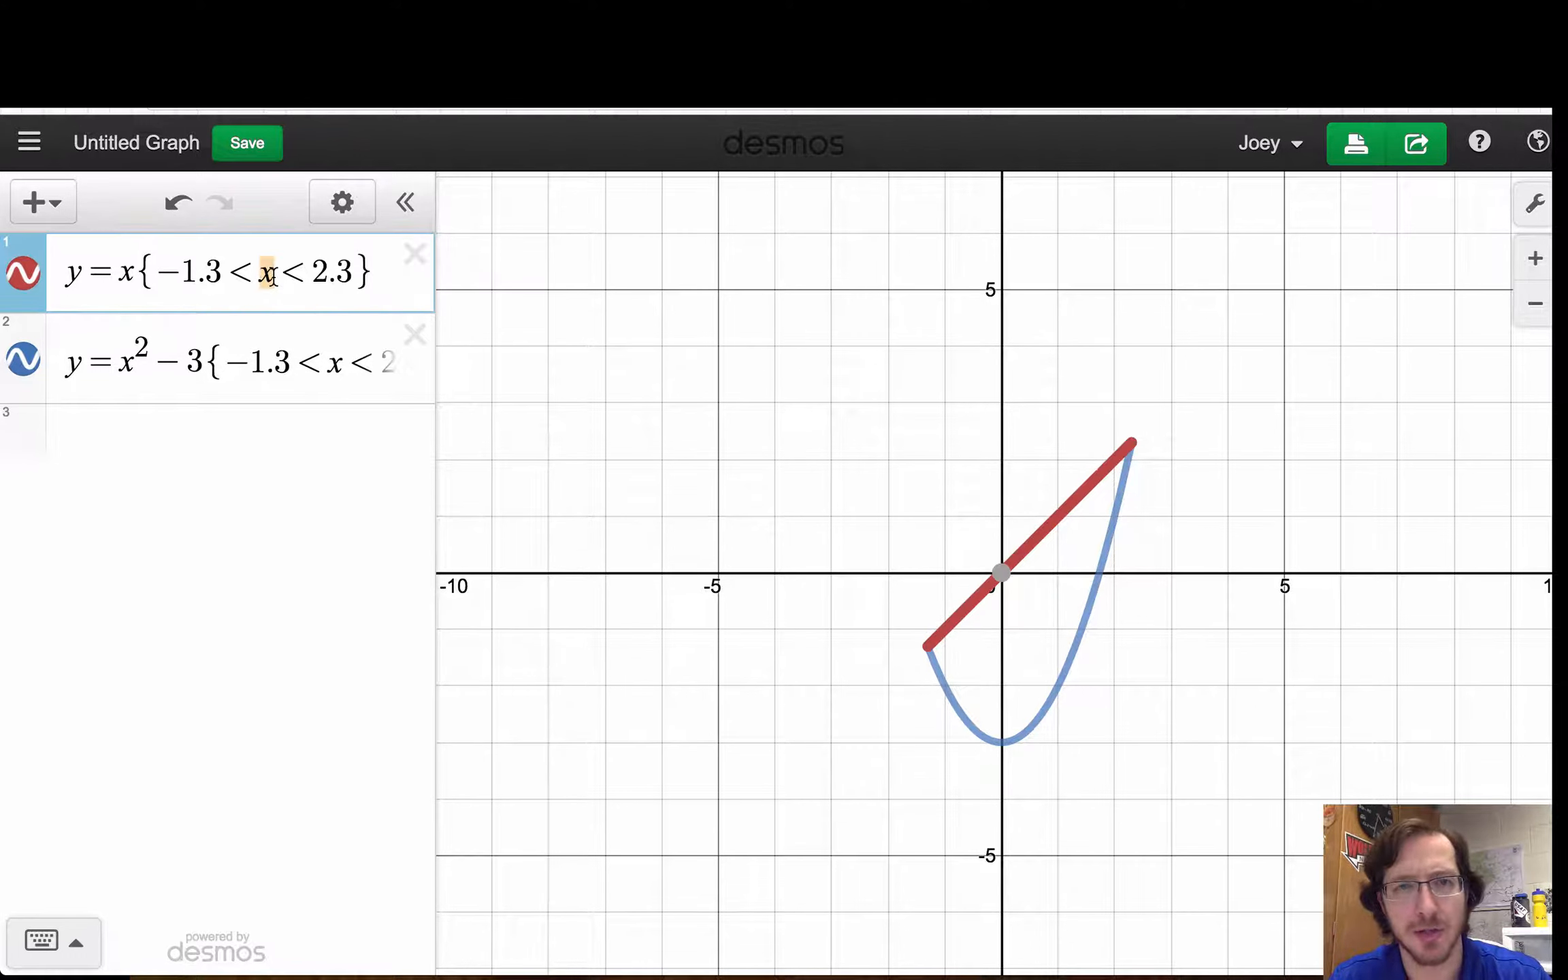
pyautogui.click(305, 435)
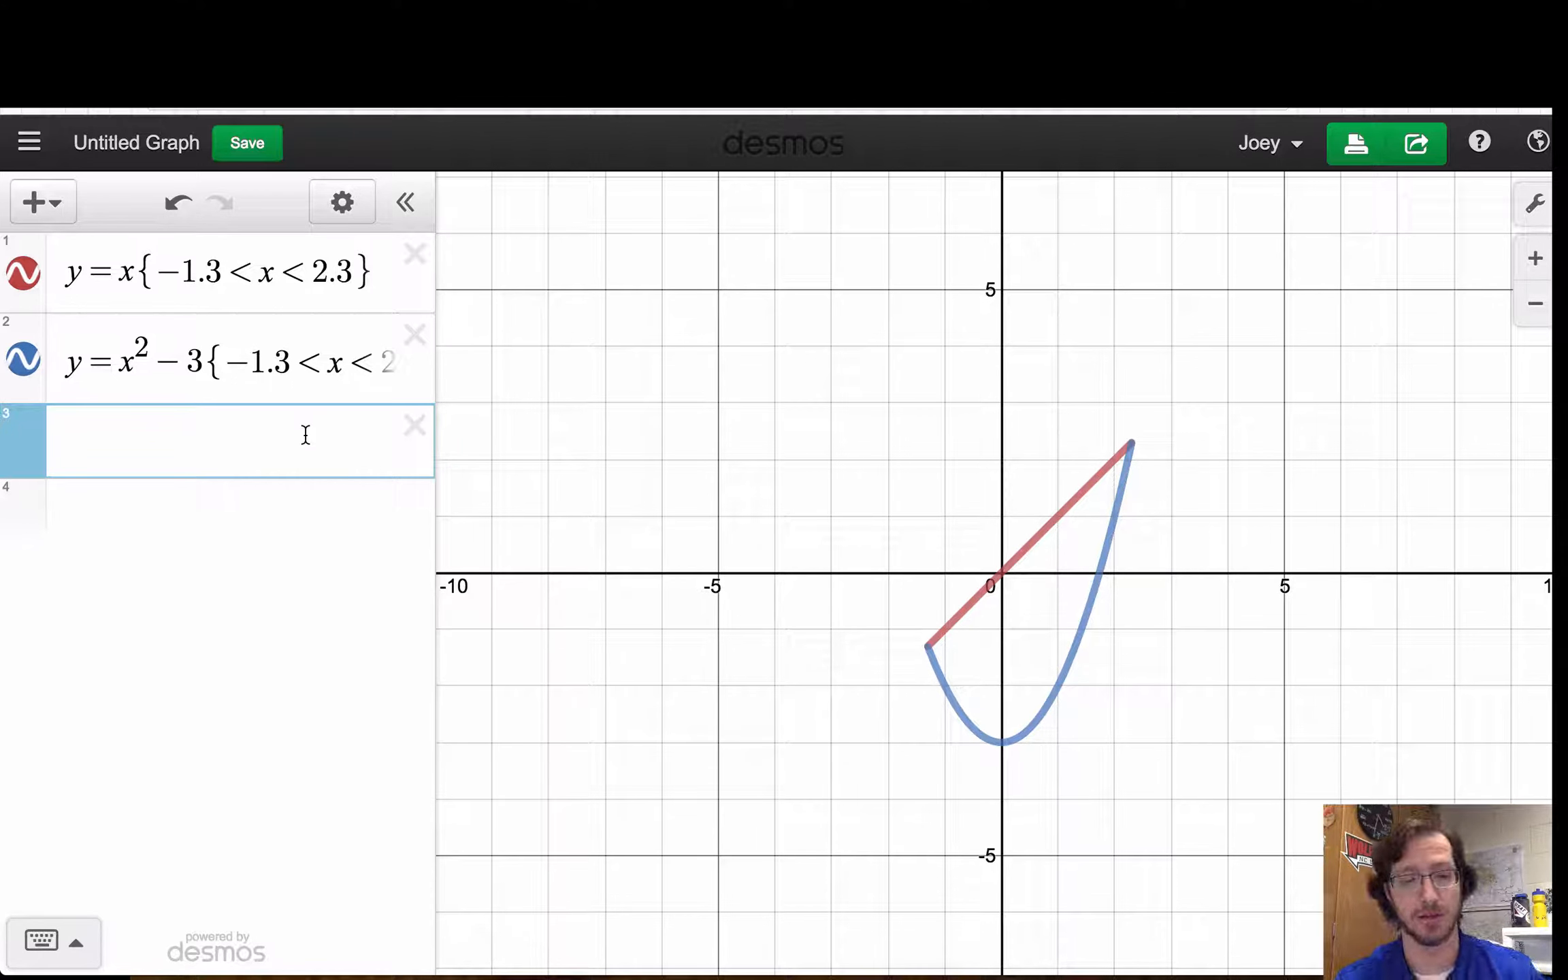
pyautogui.write('x=')
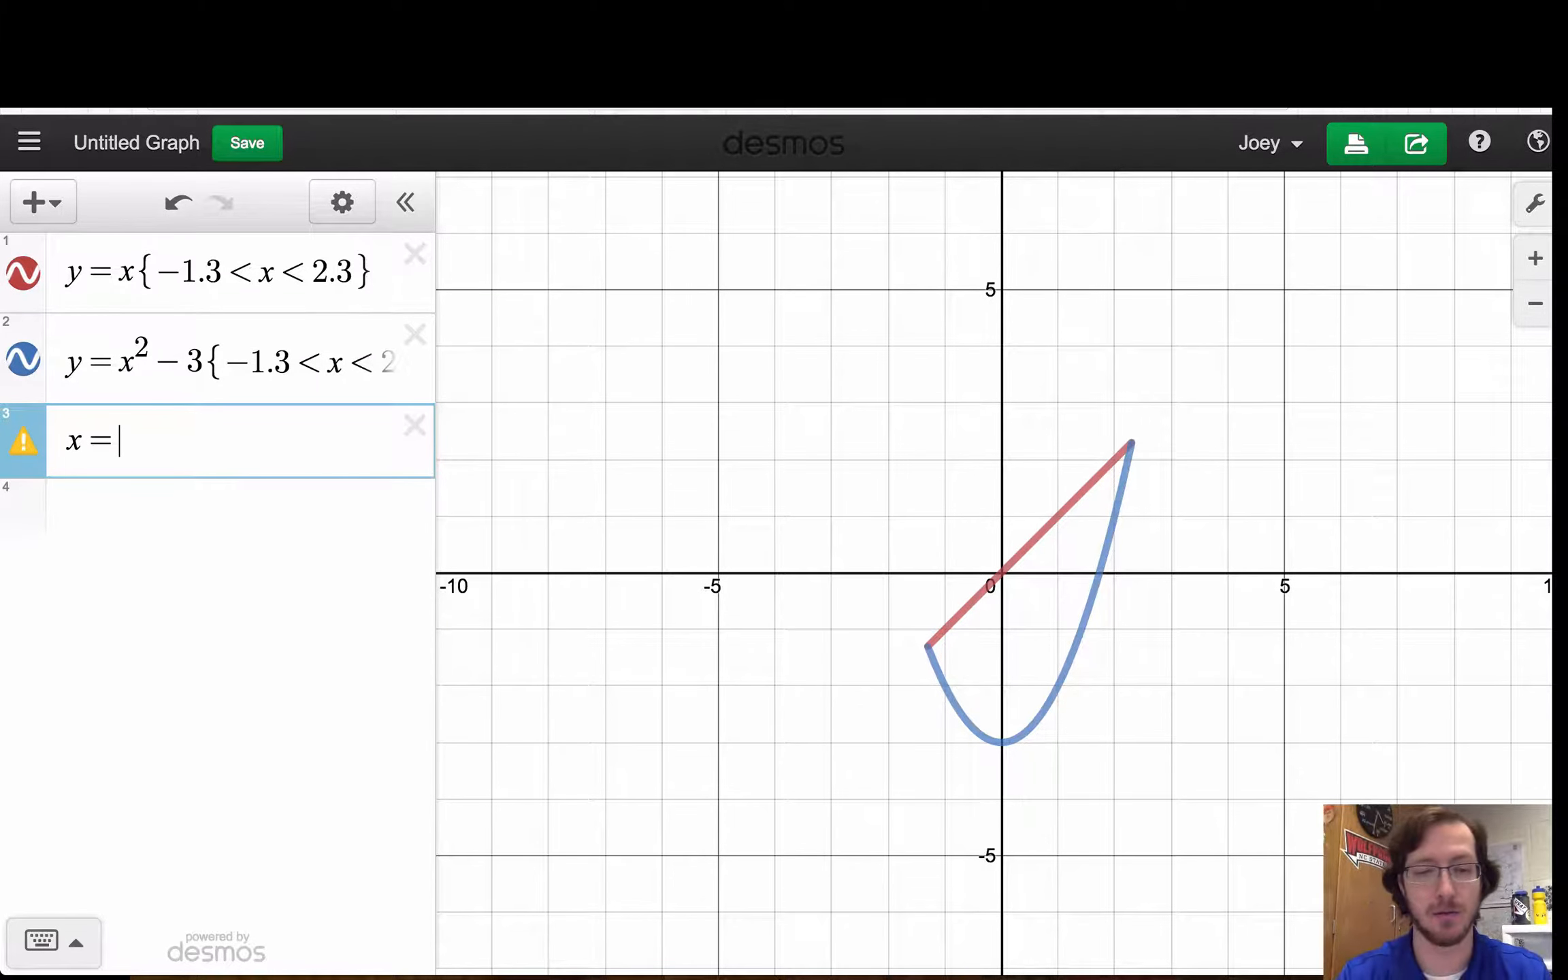
pyautogui.write('-1')
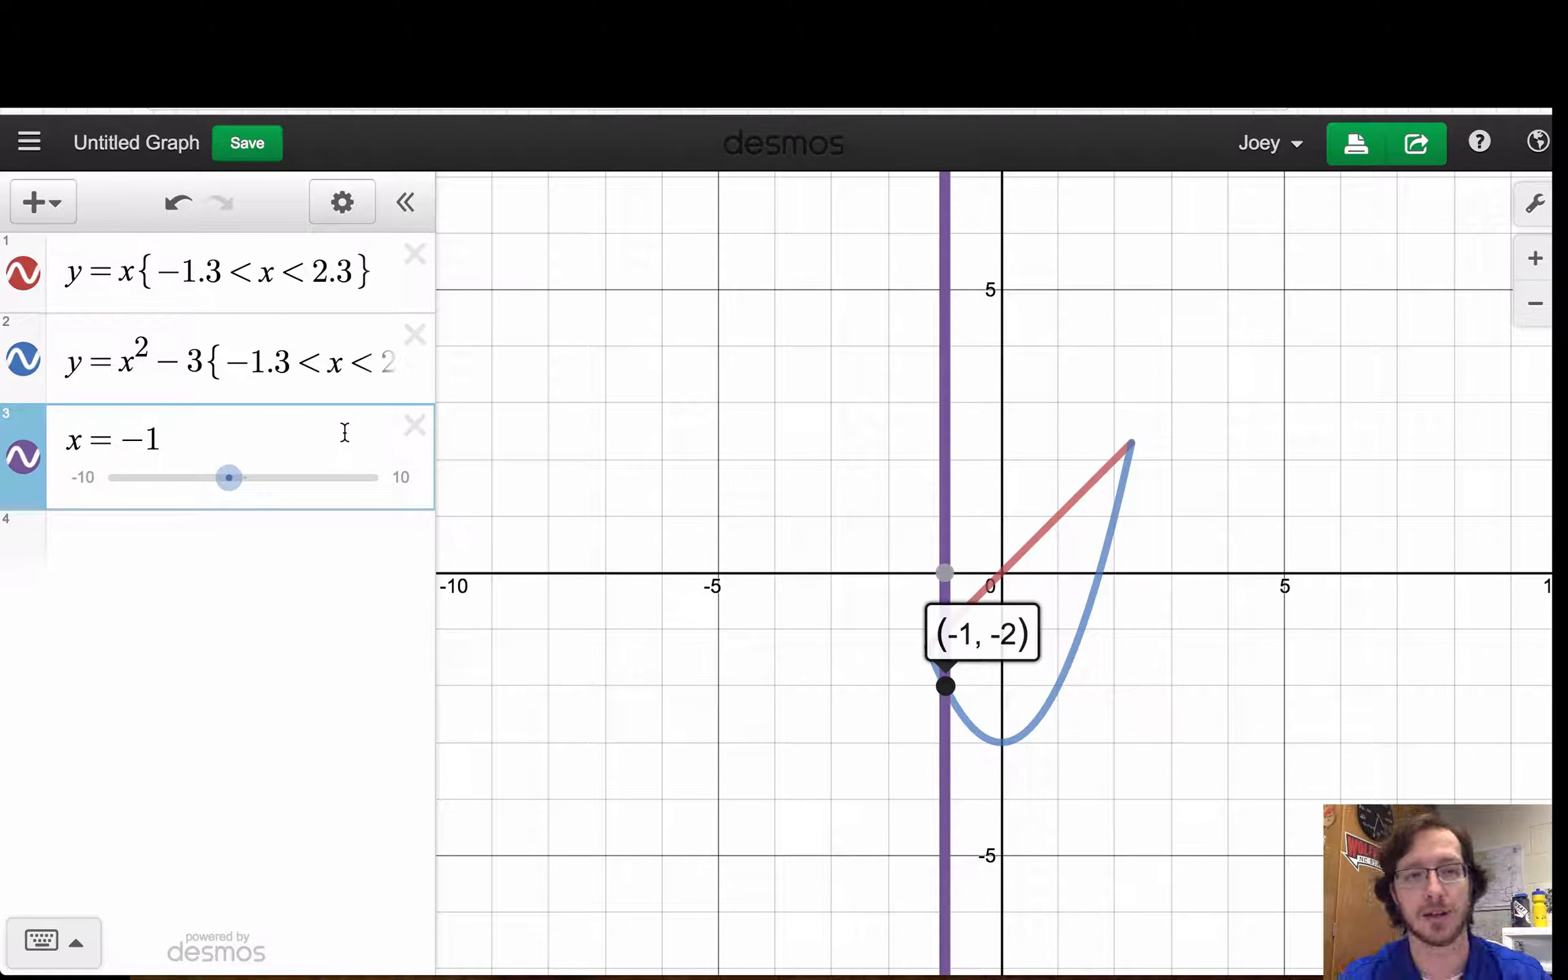
pyautogui.write('{')
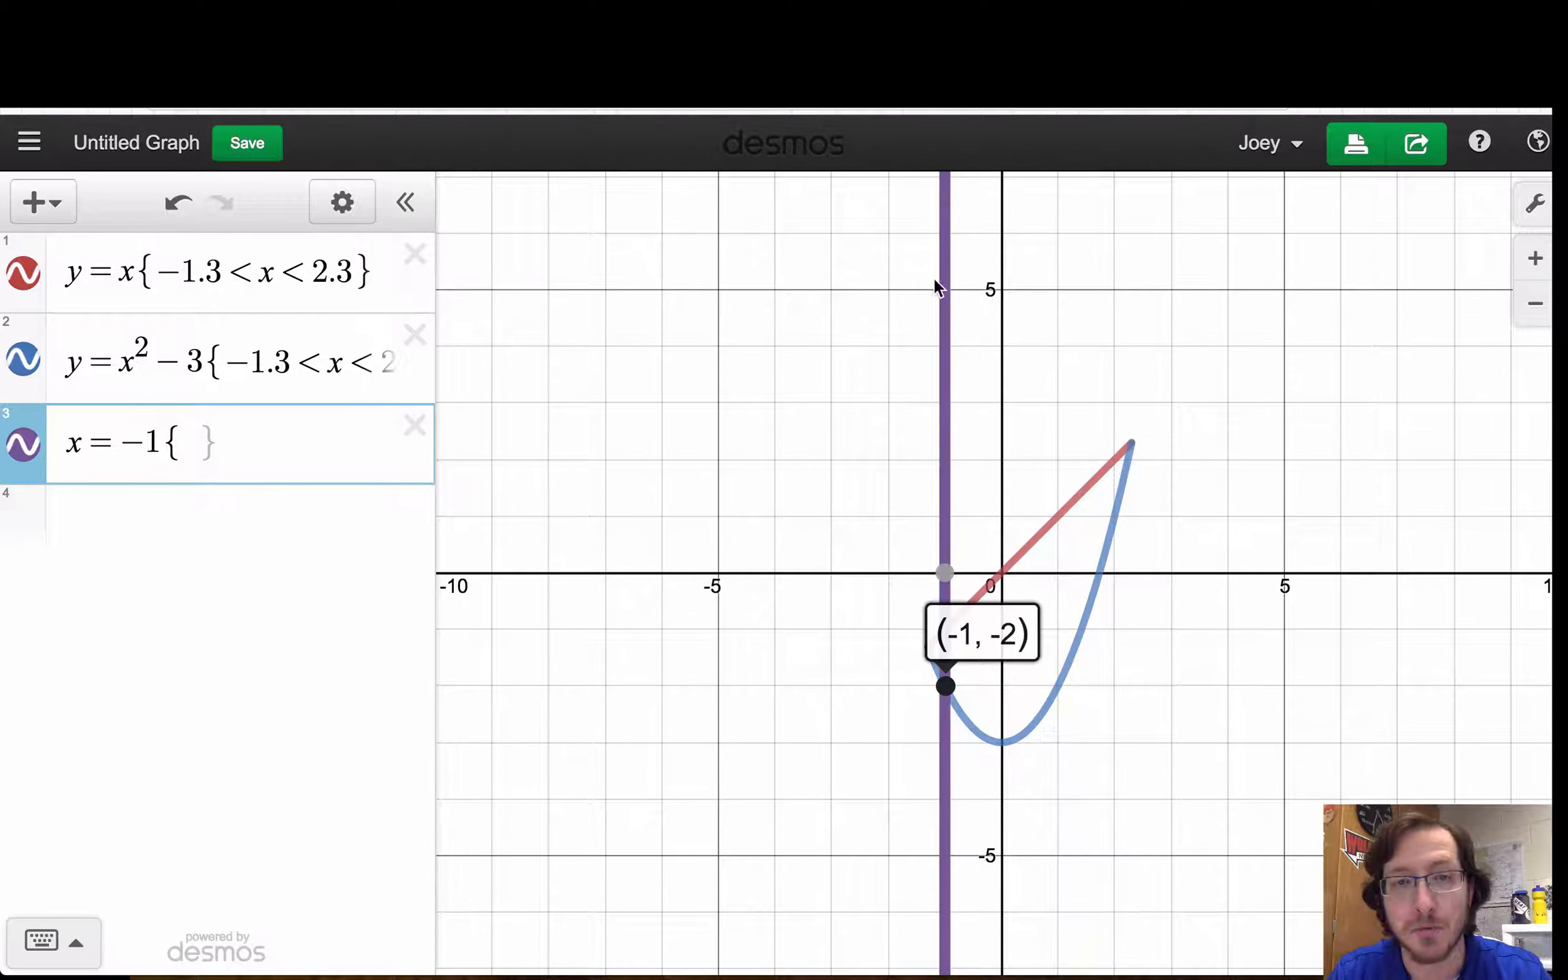
pyautogui.write('3')
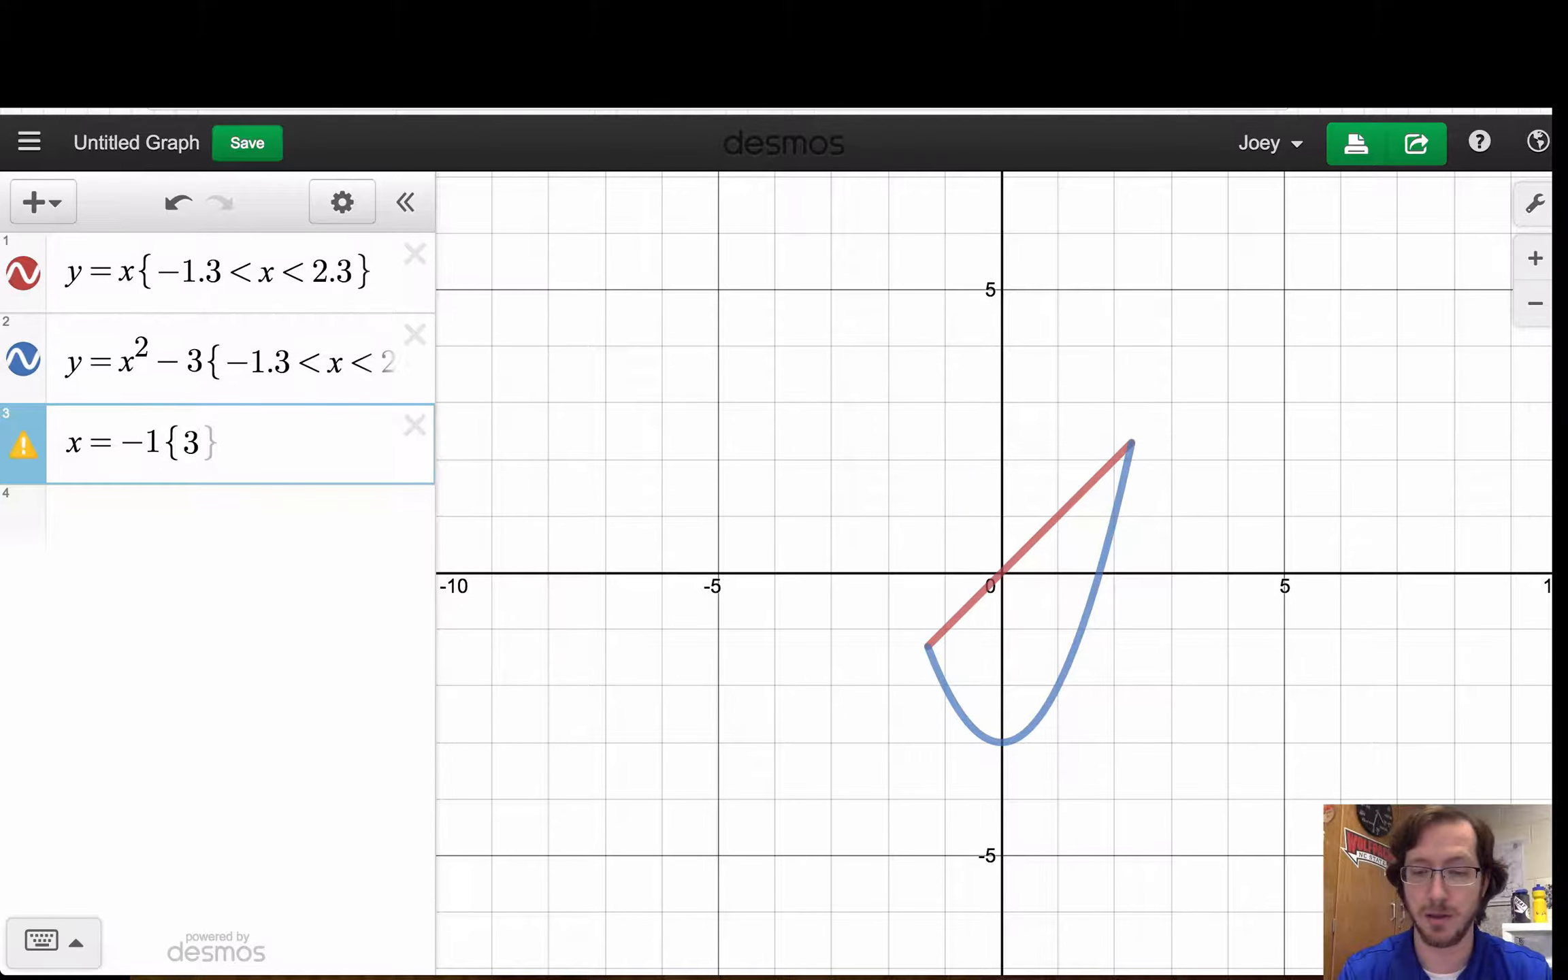
pyautogui.write('<y<')
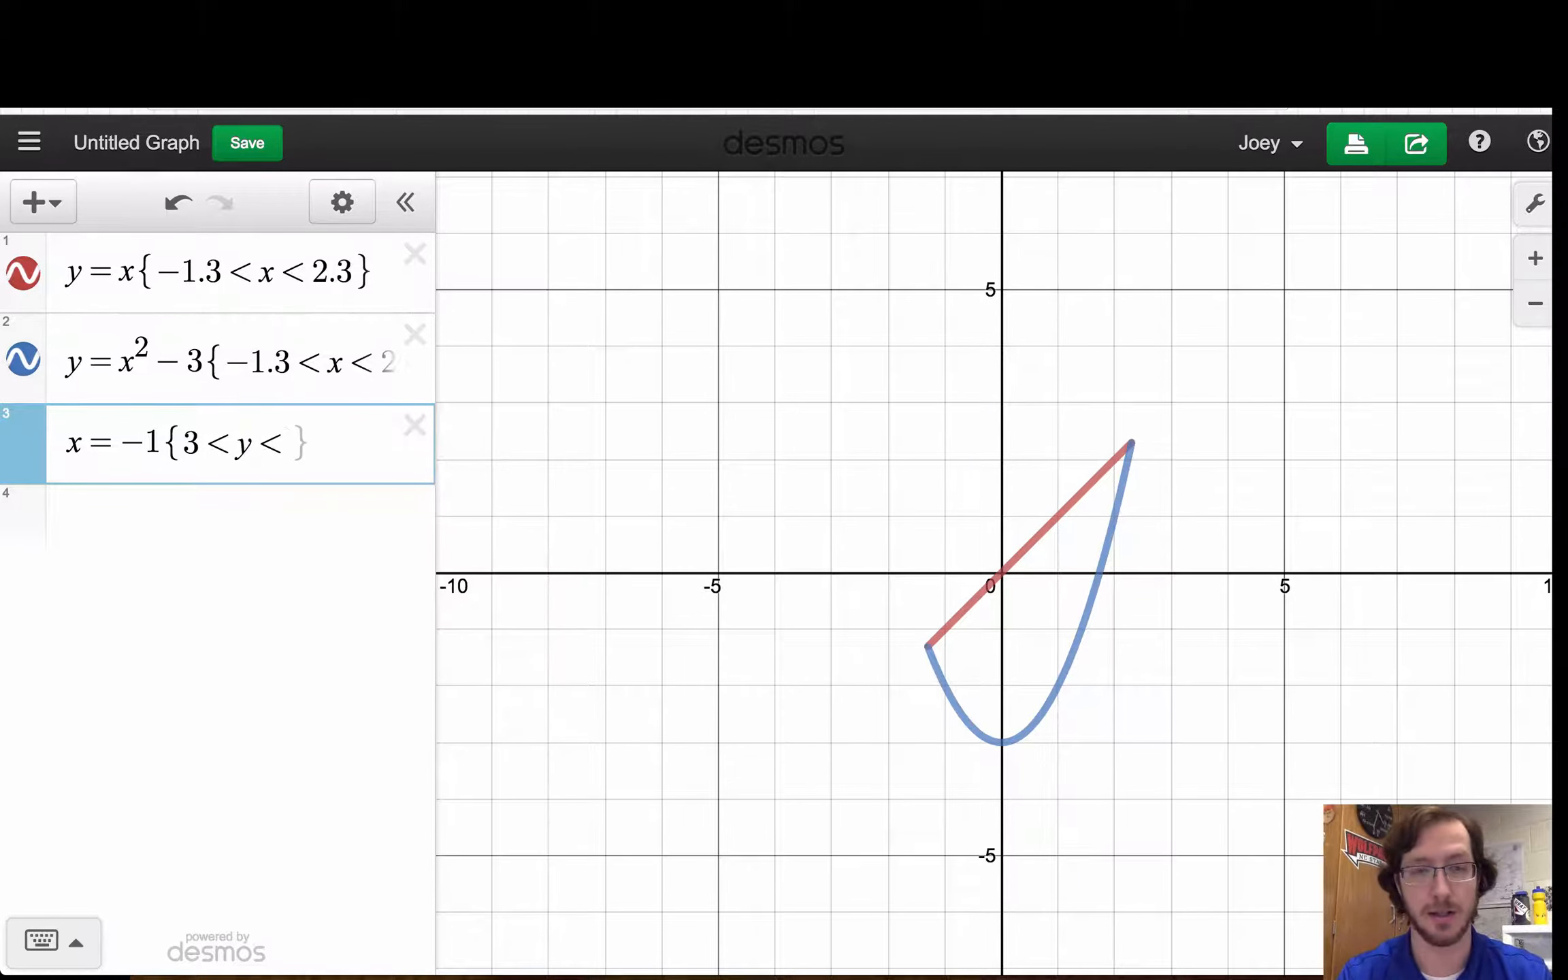
pyautogui.write('5')
pyautogui.press('Right')
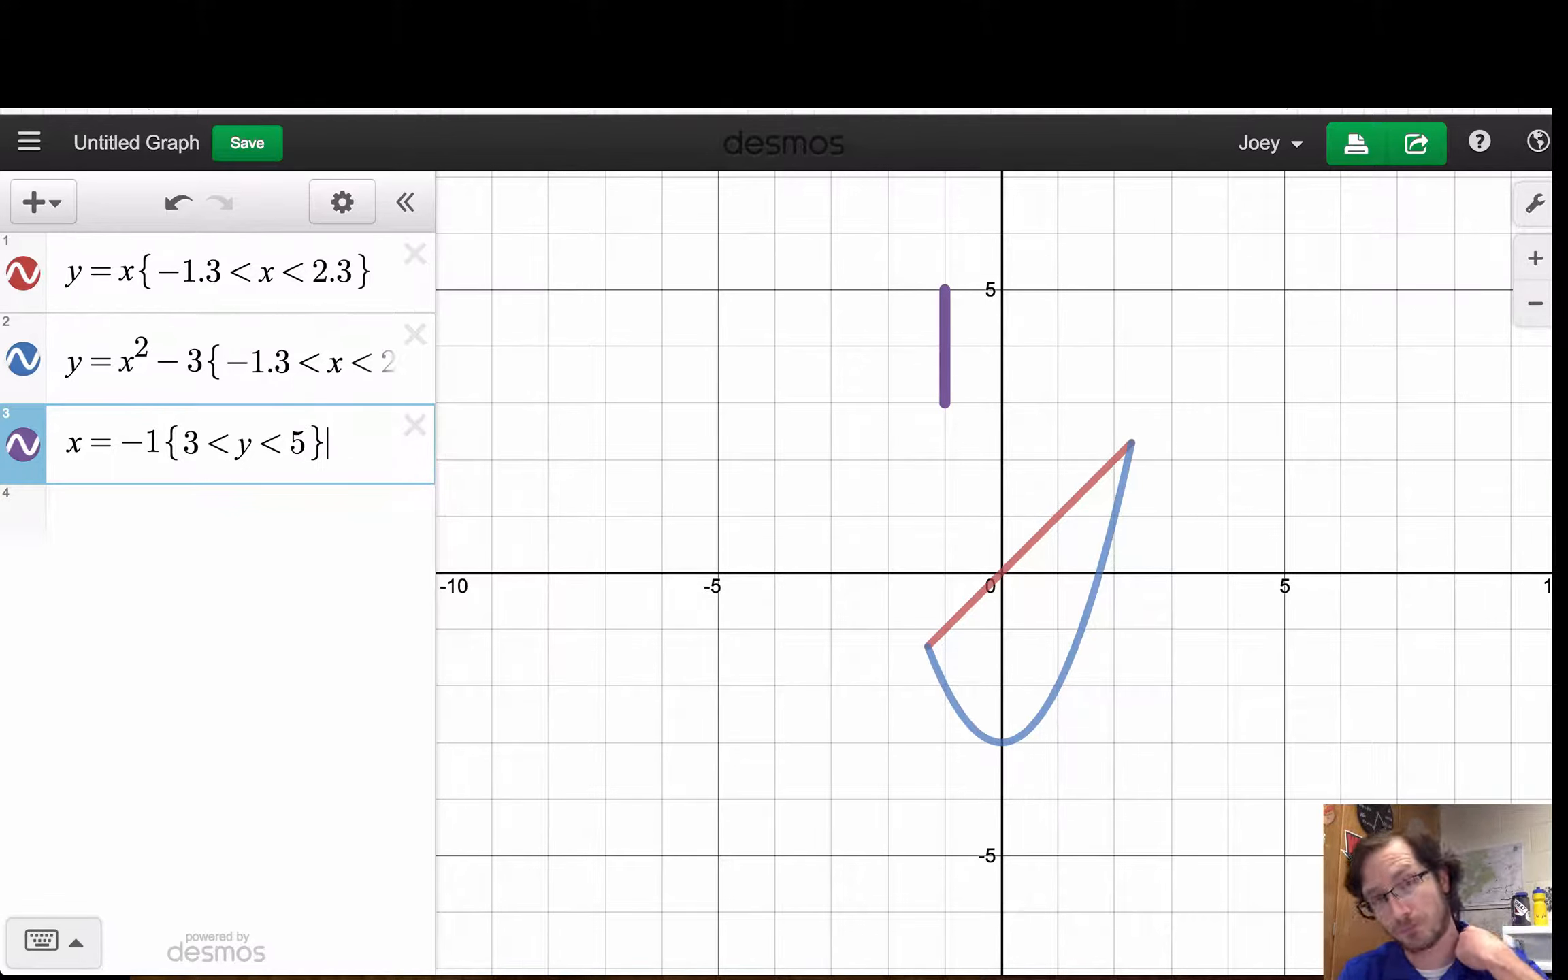
pyautogui.press('Return')
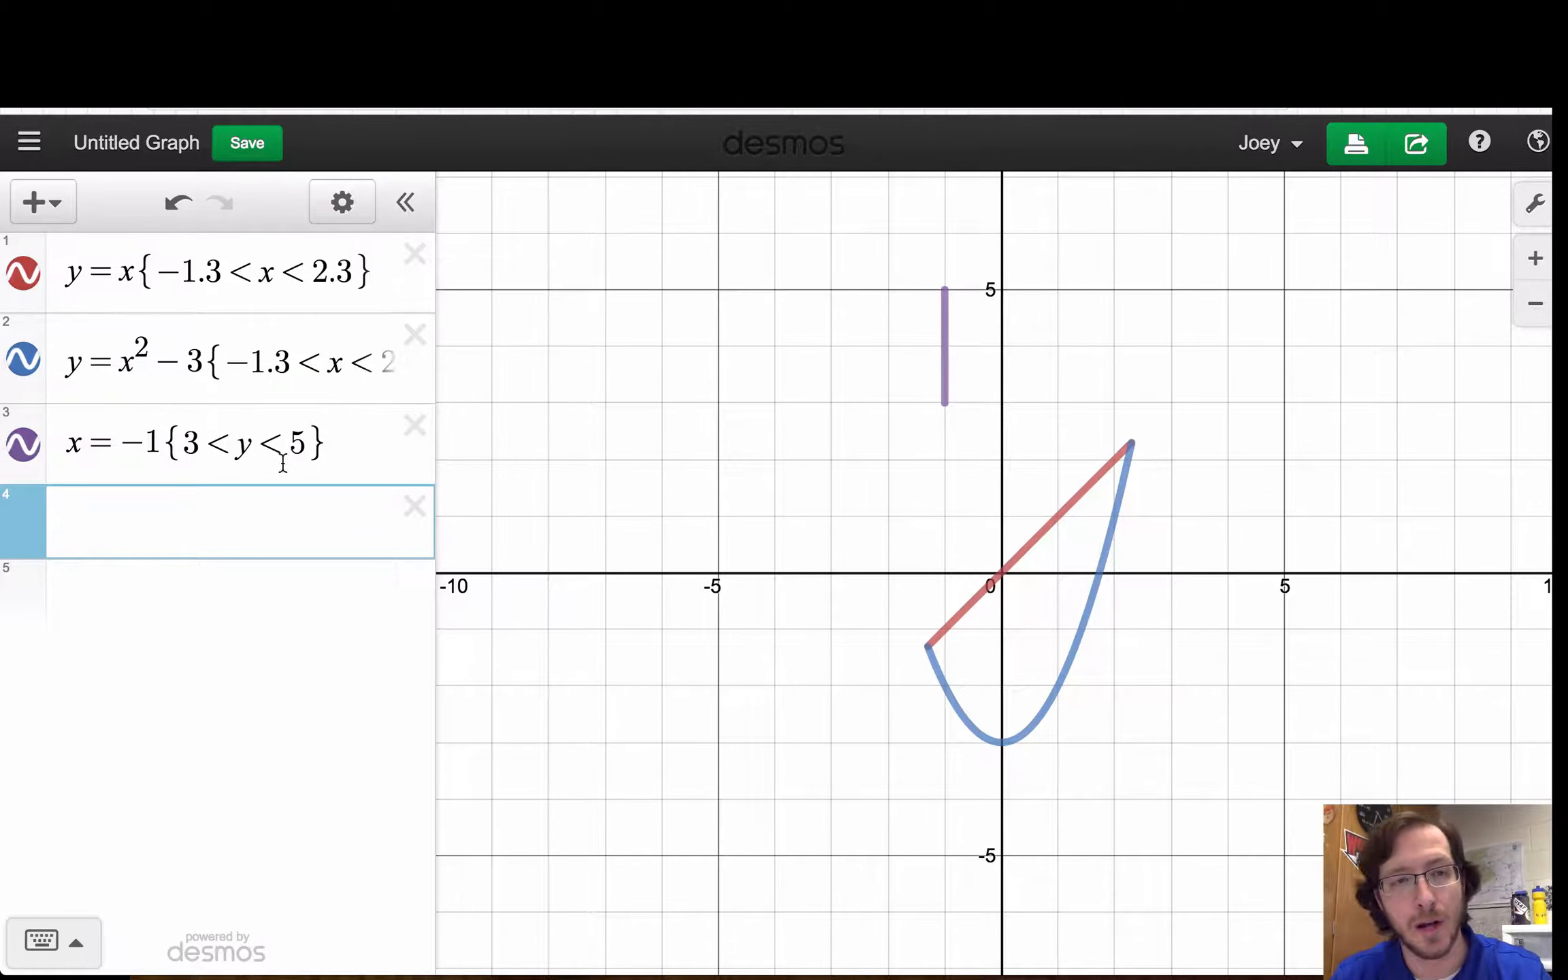
# Step: Duplicate the vertical segment equation into the fourth expression and change the copy to x = 1{3 < y < 5}
pyautogui.moveTo(332, 442); pyautogui.dragTo(56, 452)
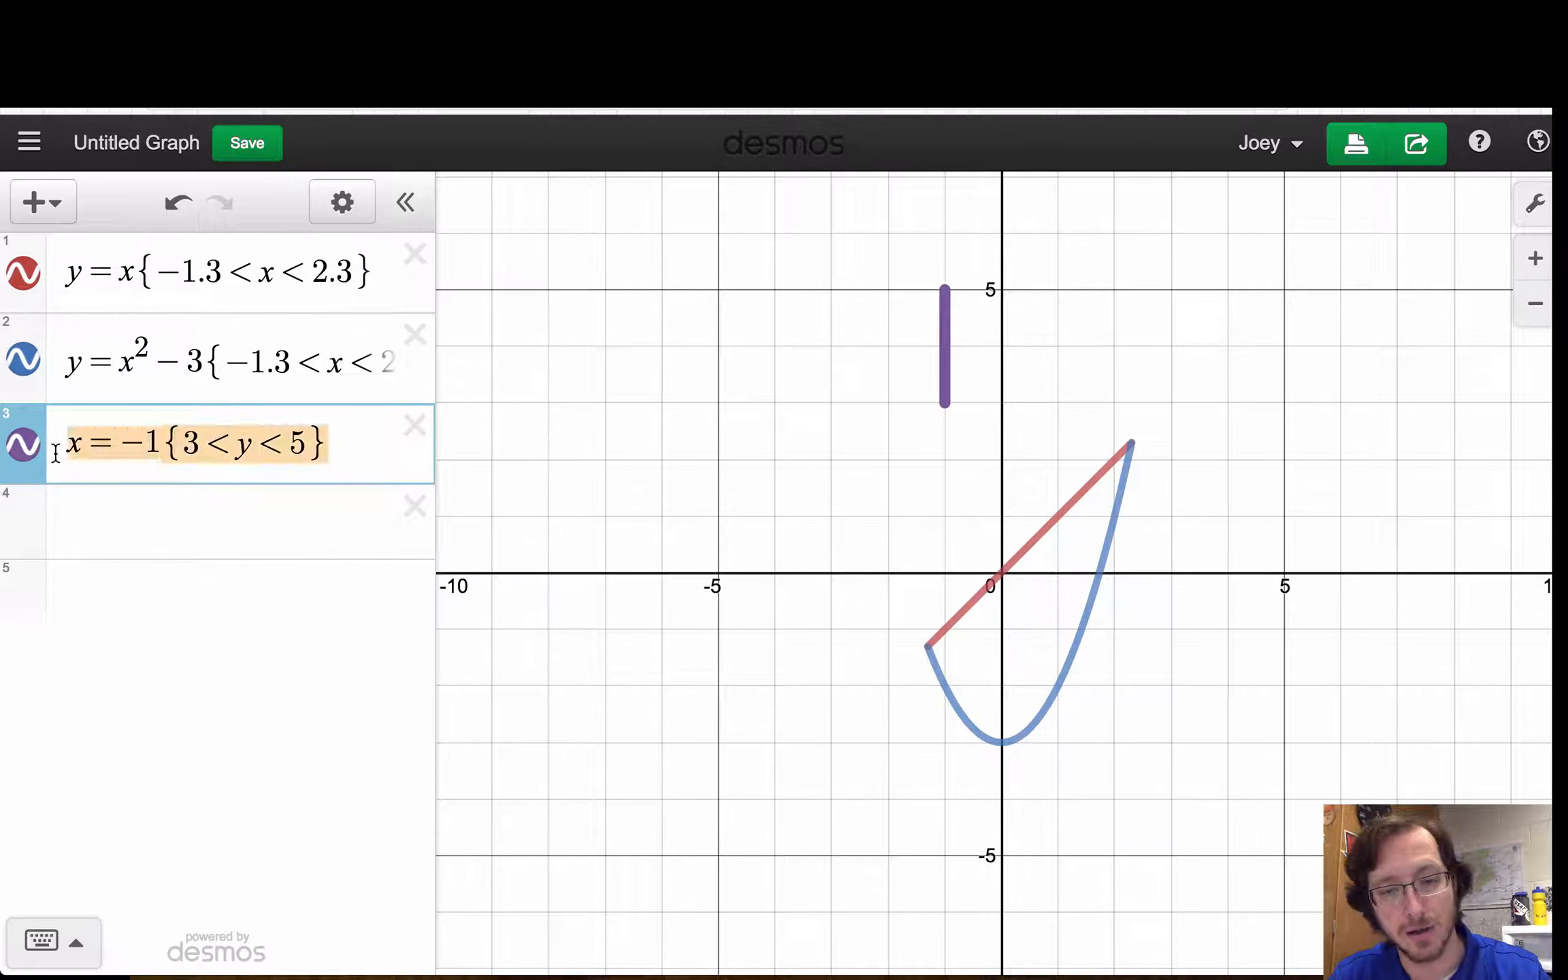
pyautogui.hotkey('ctrl', 'c')
pyautogui.click(120, 536)
pyautogui.hotkey('ctrl', 'v')
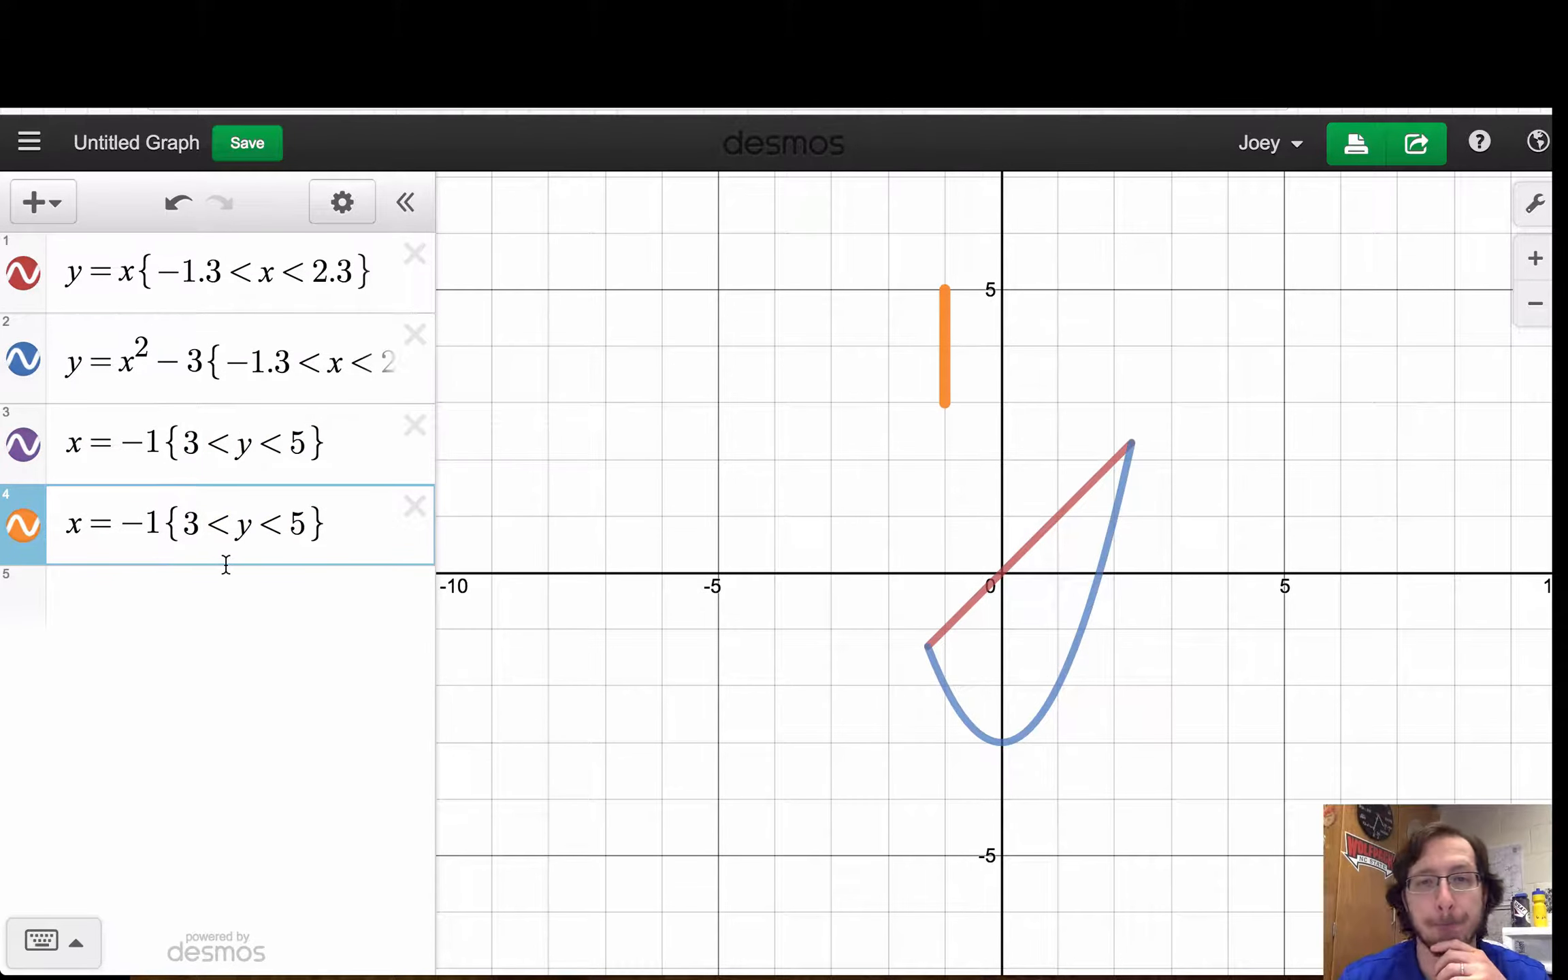
pyautogui.click(146, 524)
pyautogui.press('BackSpace')
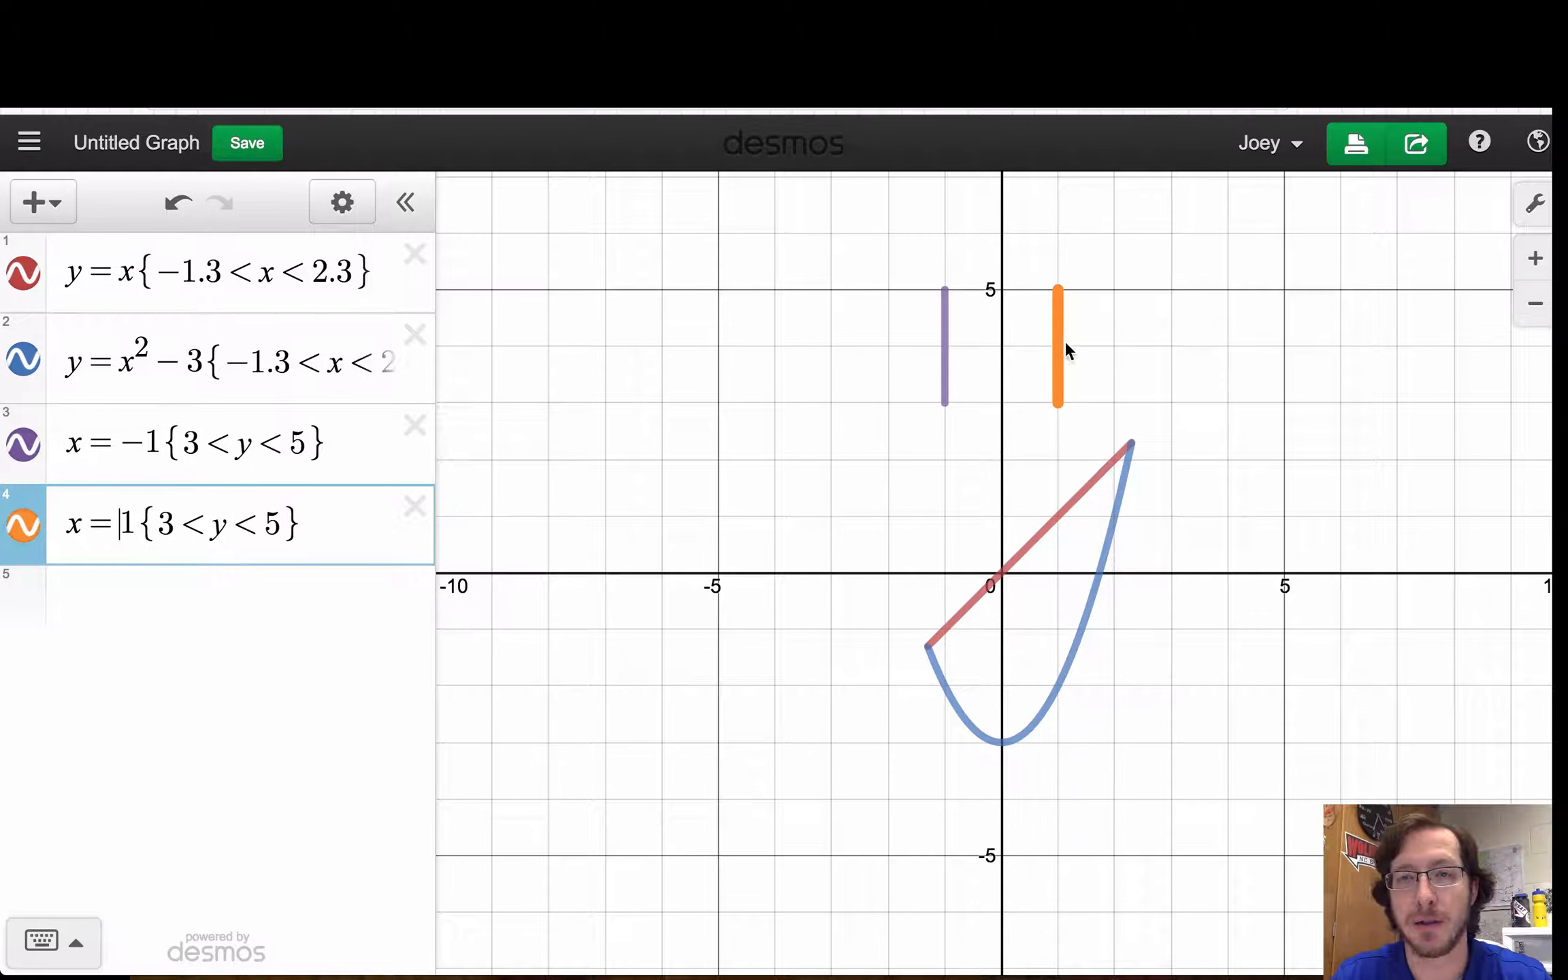
pyautogui.click(311, 592)
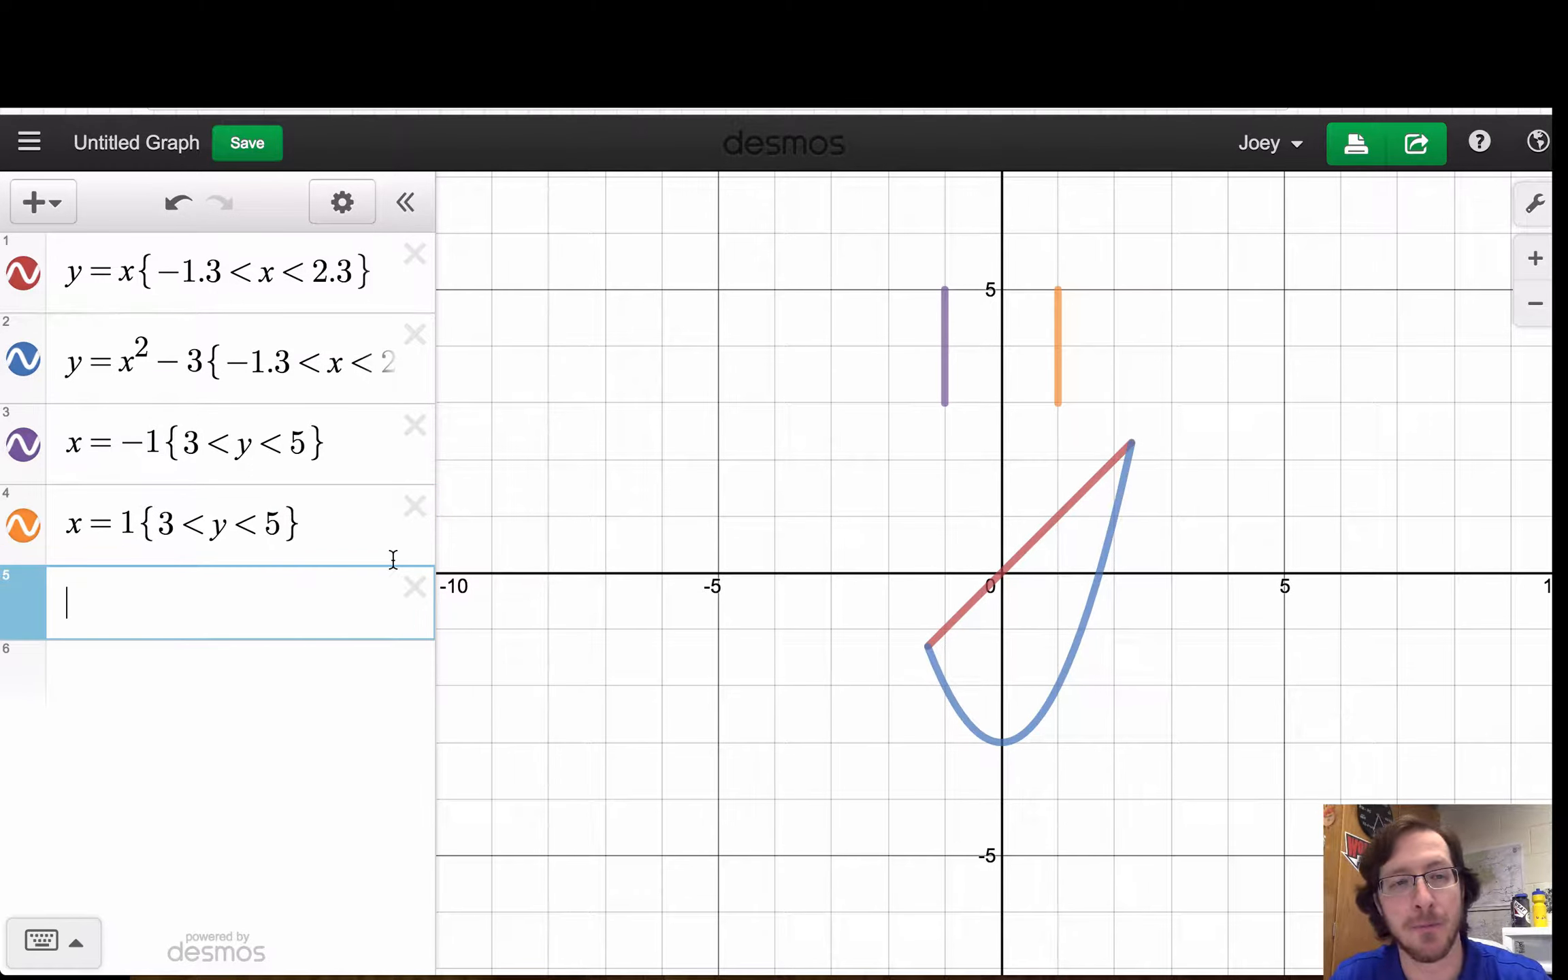
# Step: Switch to the project instructions document and read through the checklist of final product contents
pyautogui.click(243, 448)
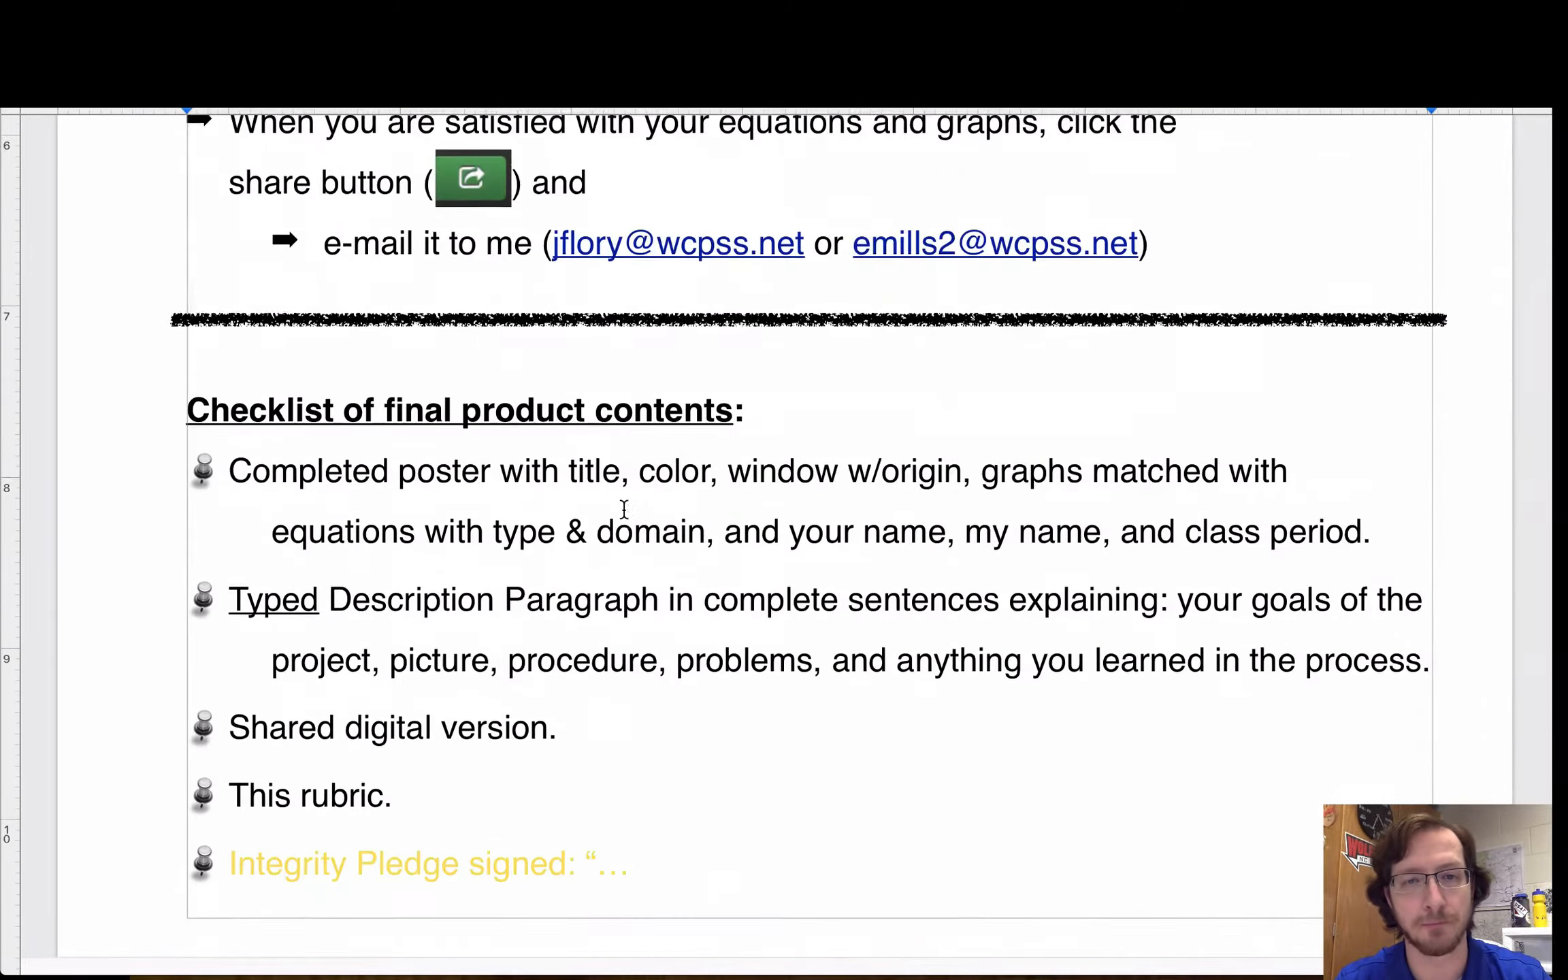
pyautogui.scroll(-15, 623, 508)
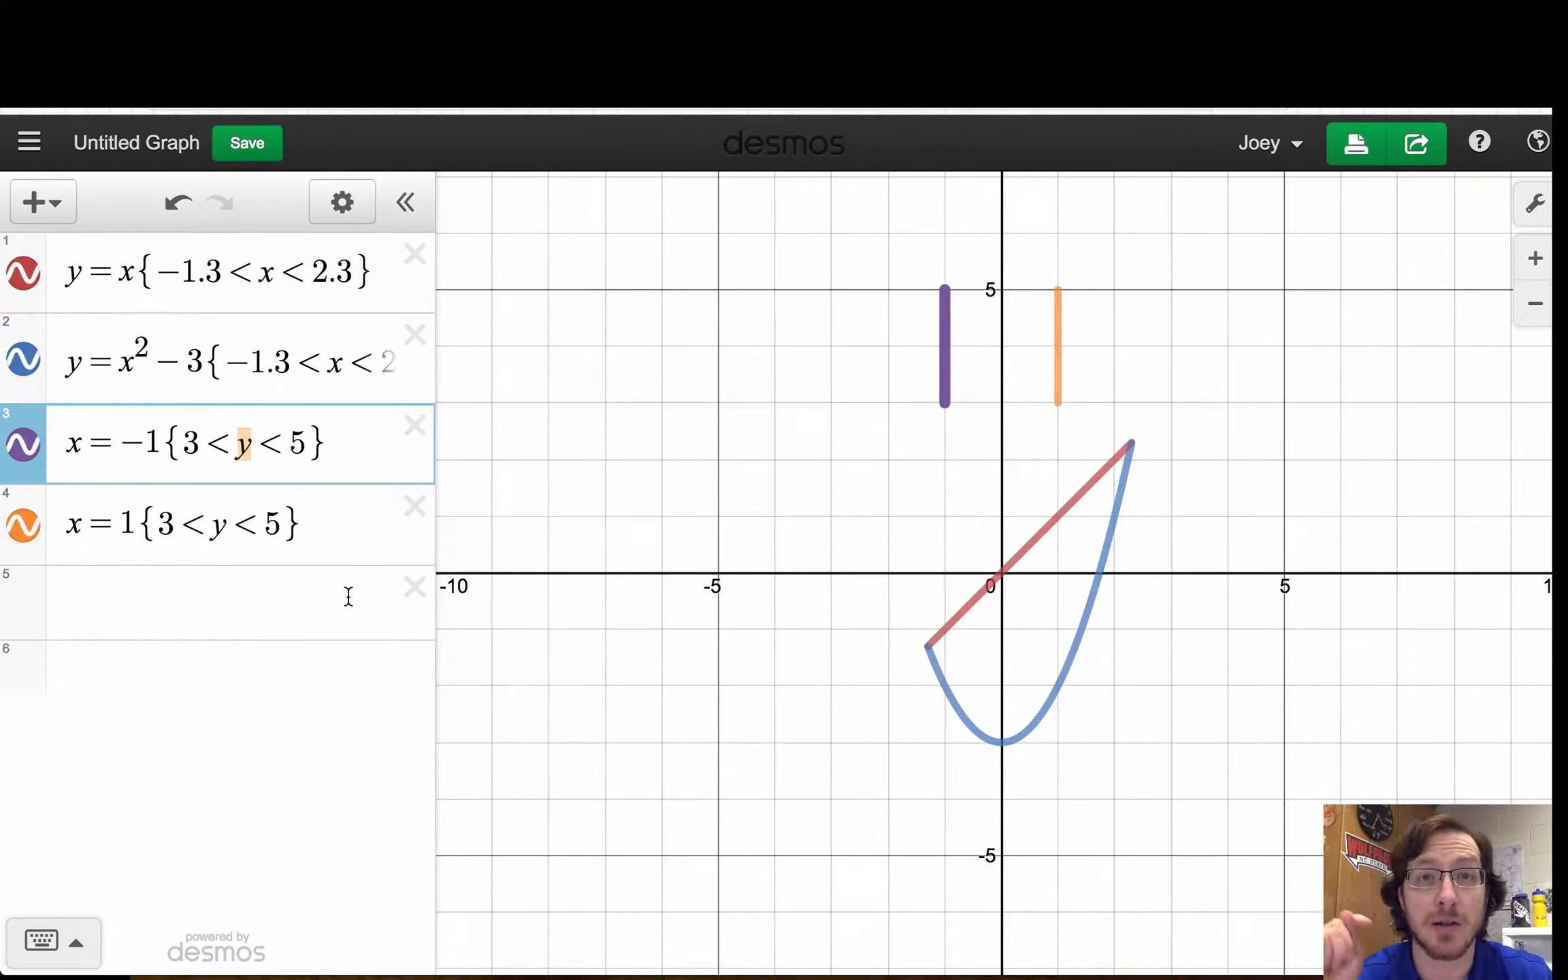
# Step: Add the sine curve y = sin x as the fifth expression
pyautogui.click(290, 611)
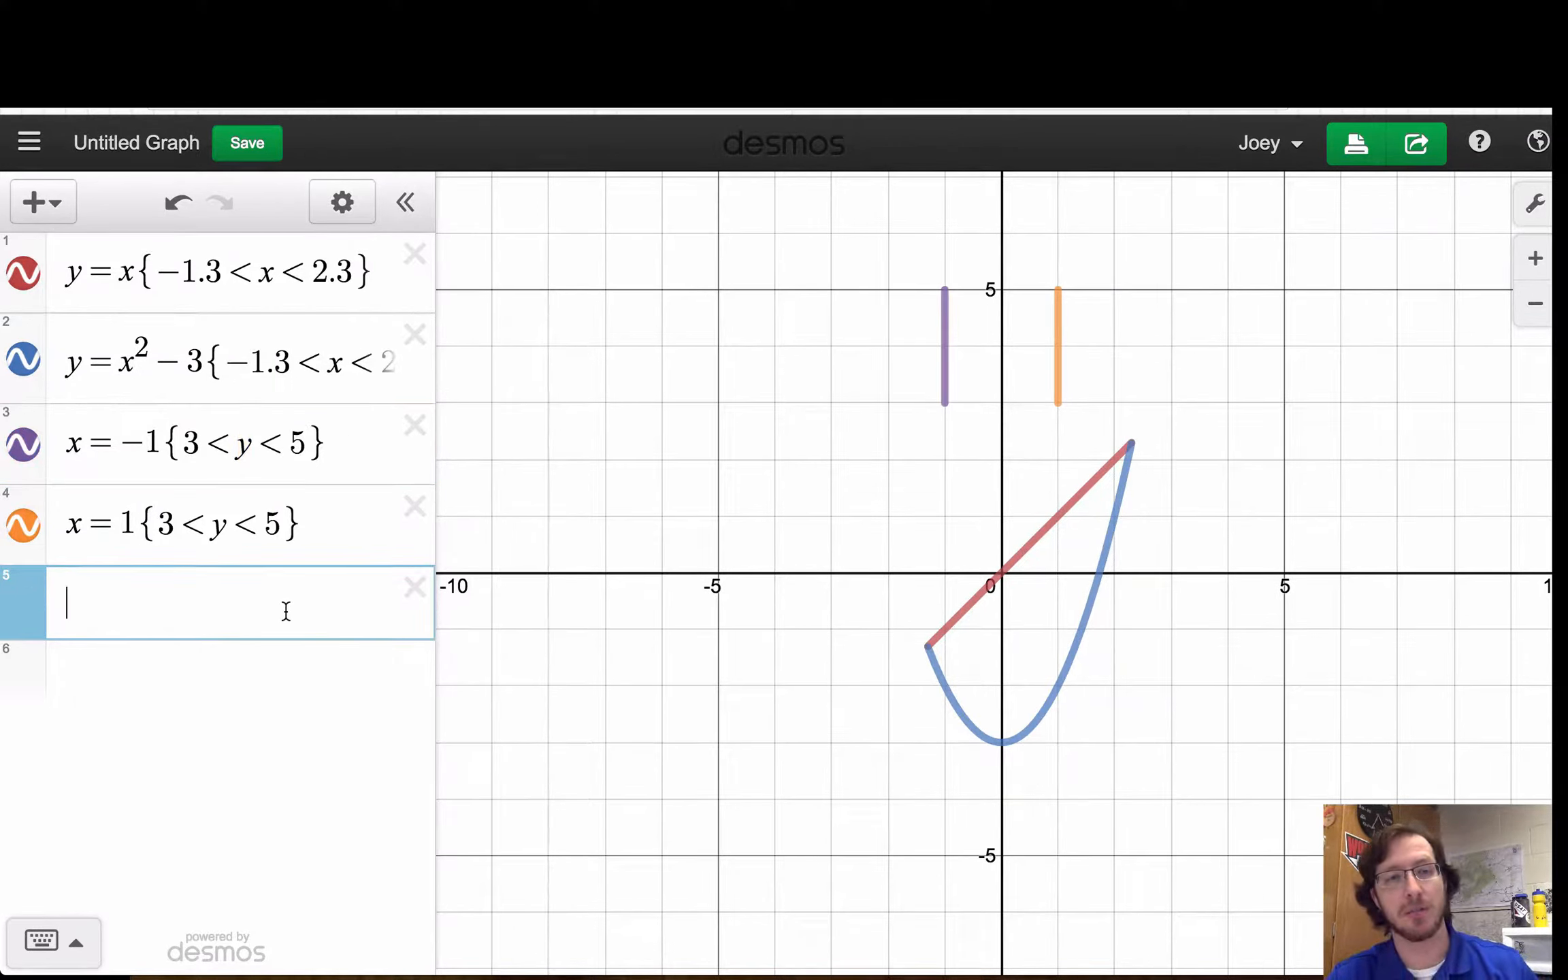
pyautogui.write('y')
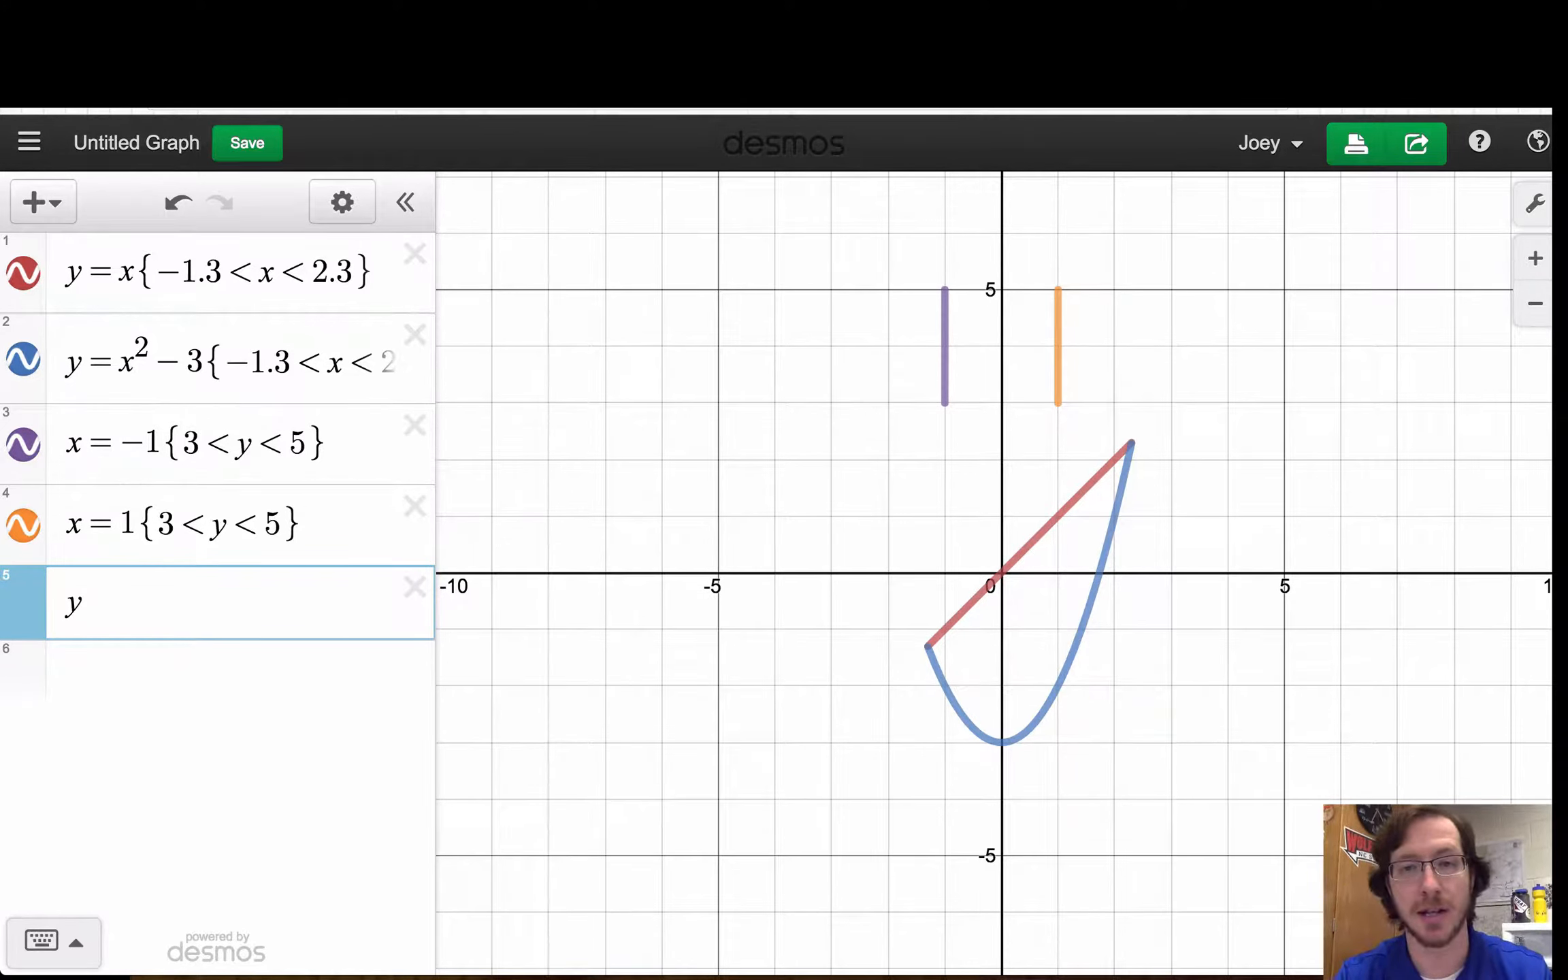
pyautogui.write('= ')
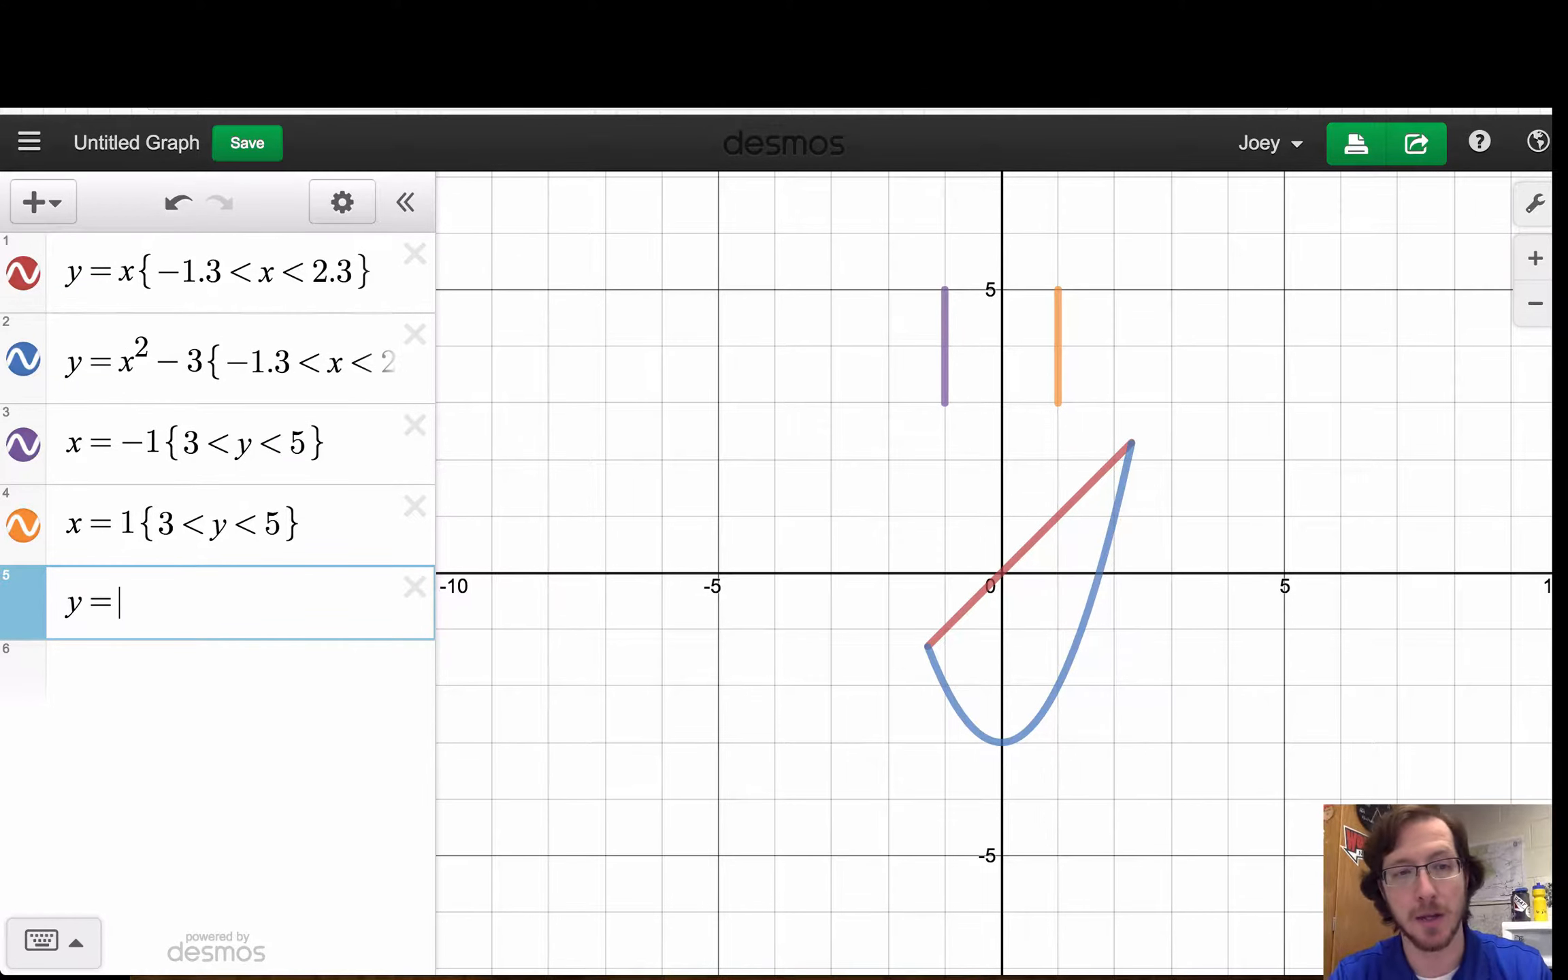
pyautogui.write('sin x')
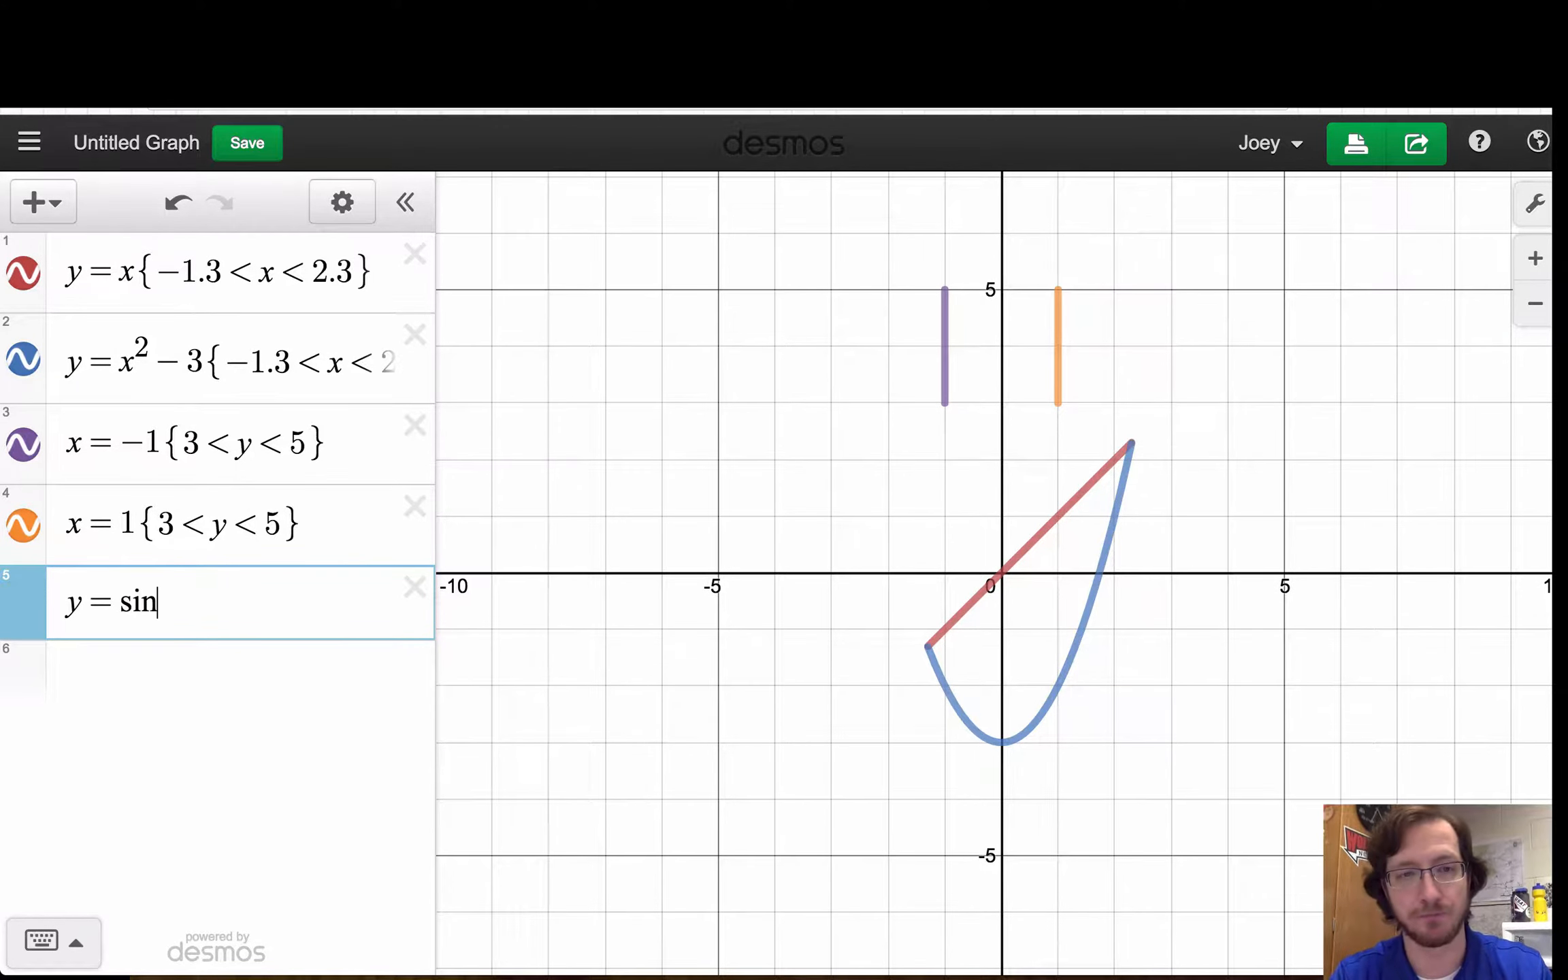
# Step: Give the sine curve an amplitude of 2 and a horizontal factor of 3, making it y = 2 sin(3(x))
pyautogui.click(121, 605)
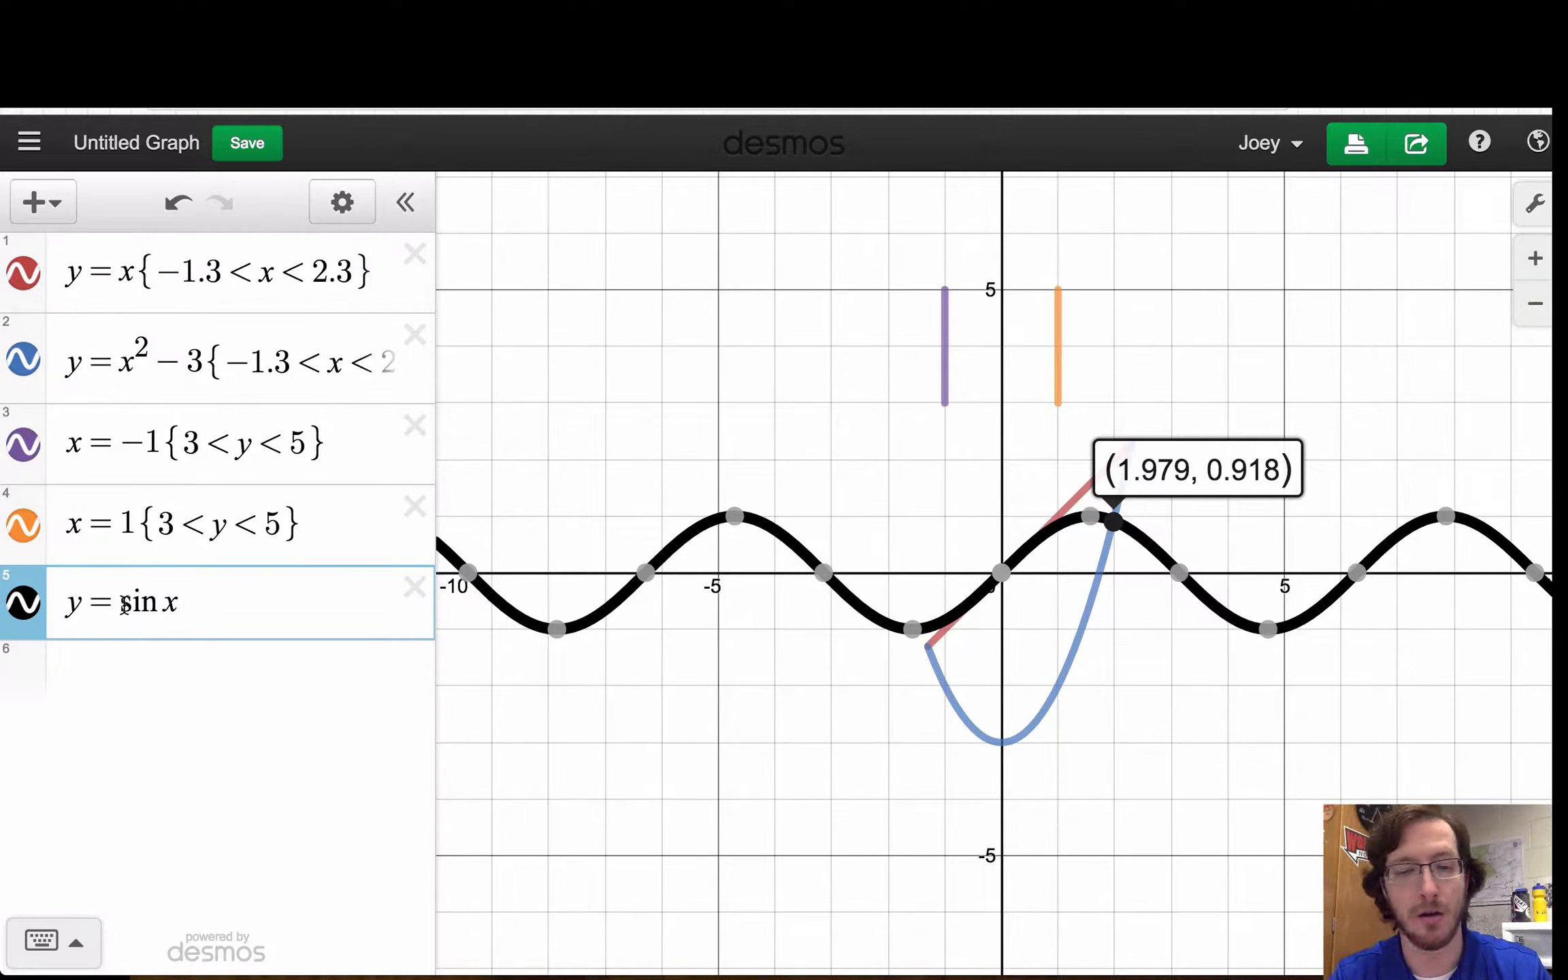
pyautogui.write('2')
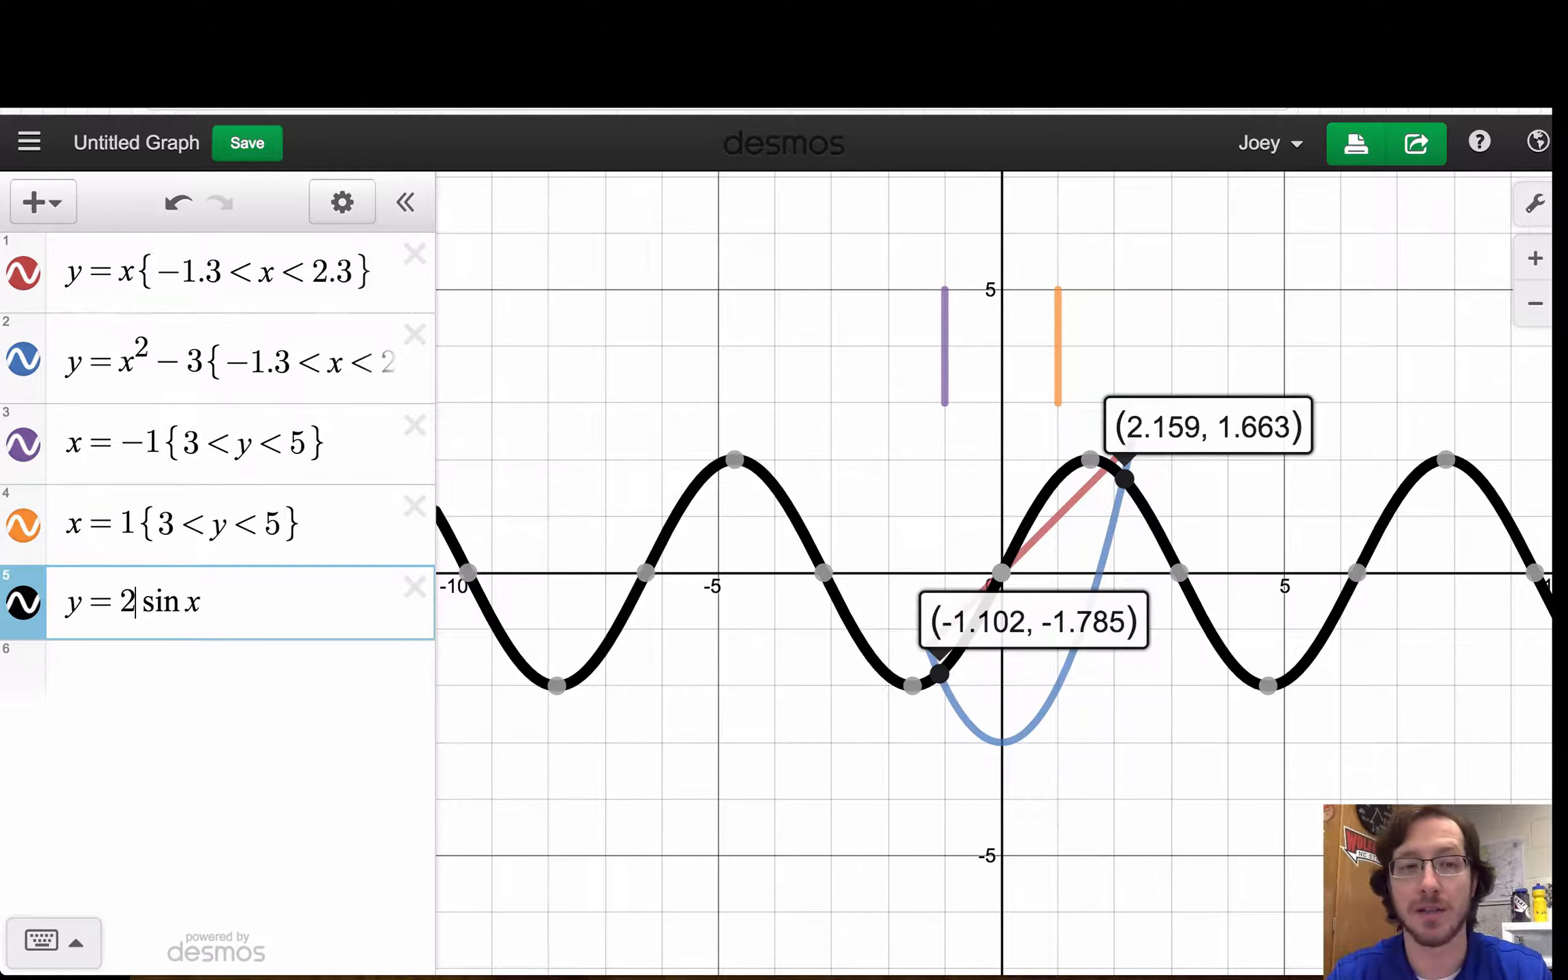
pyautogui.click(185, 603)
pyautogui.write('(')
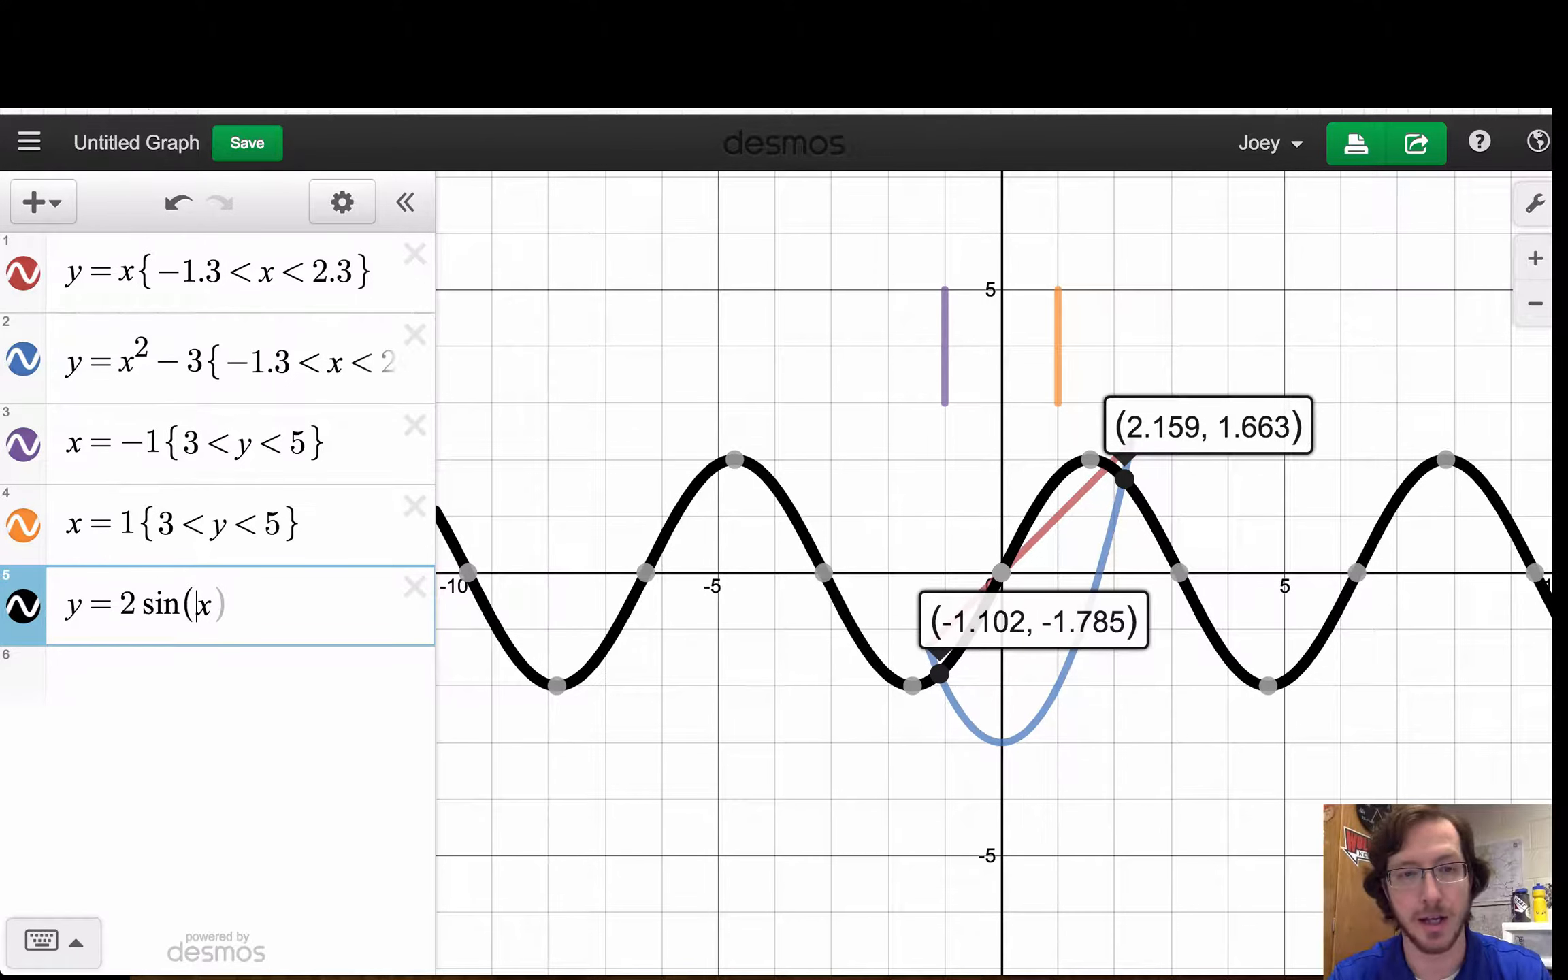
pyautogui.write('(')
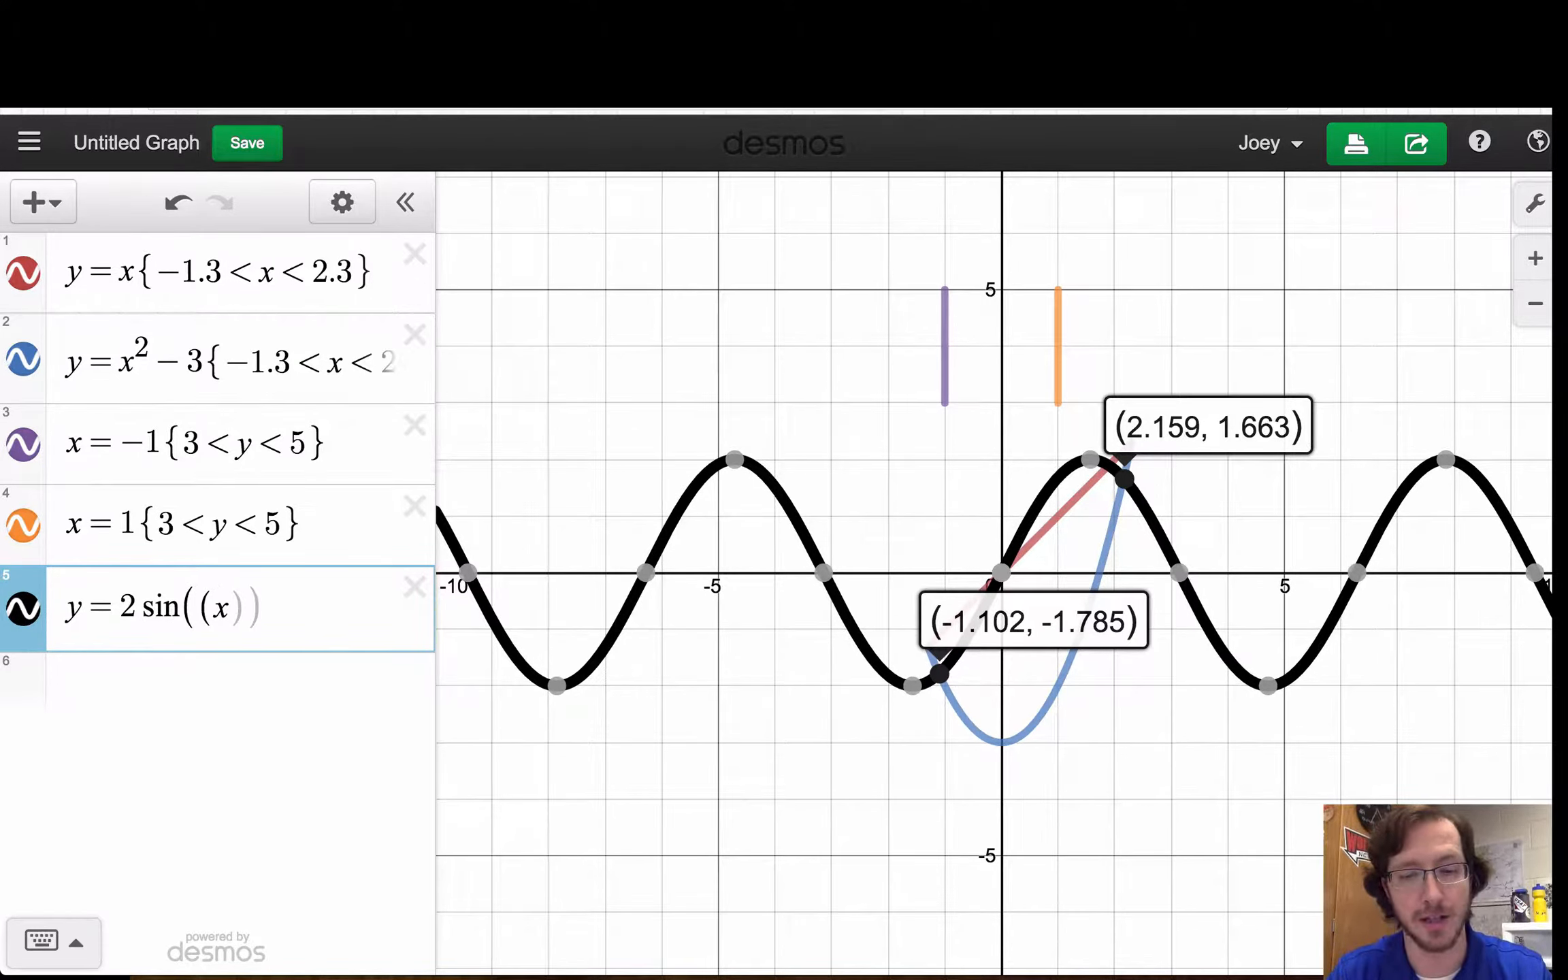
pyautogui.write('3')
pyautogui.press('Right')
pyautogui.press('Right')
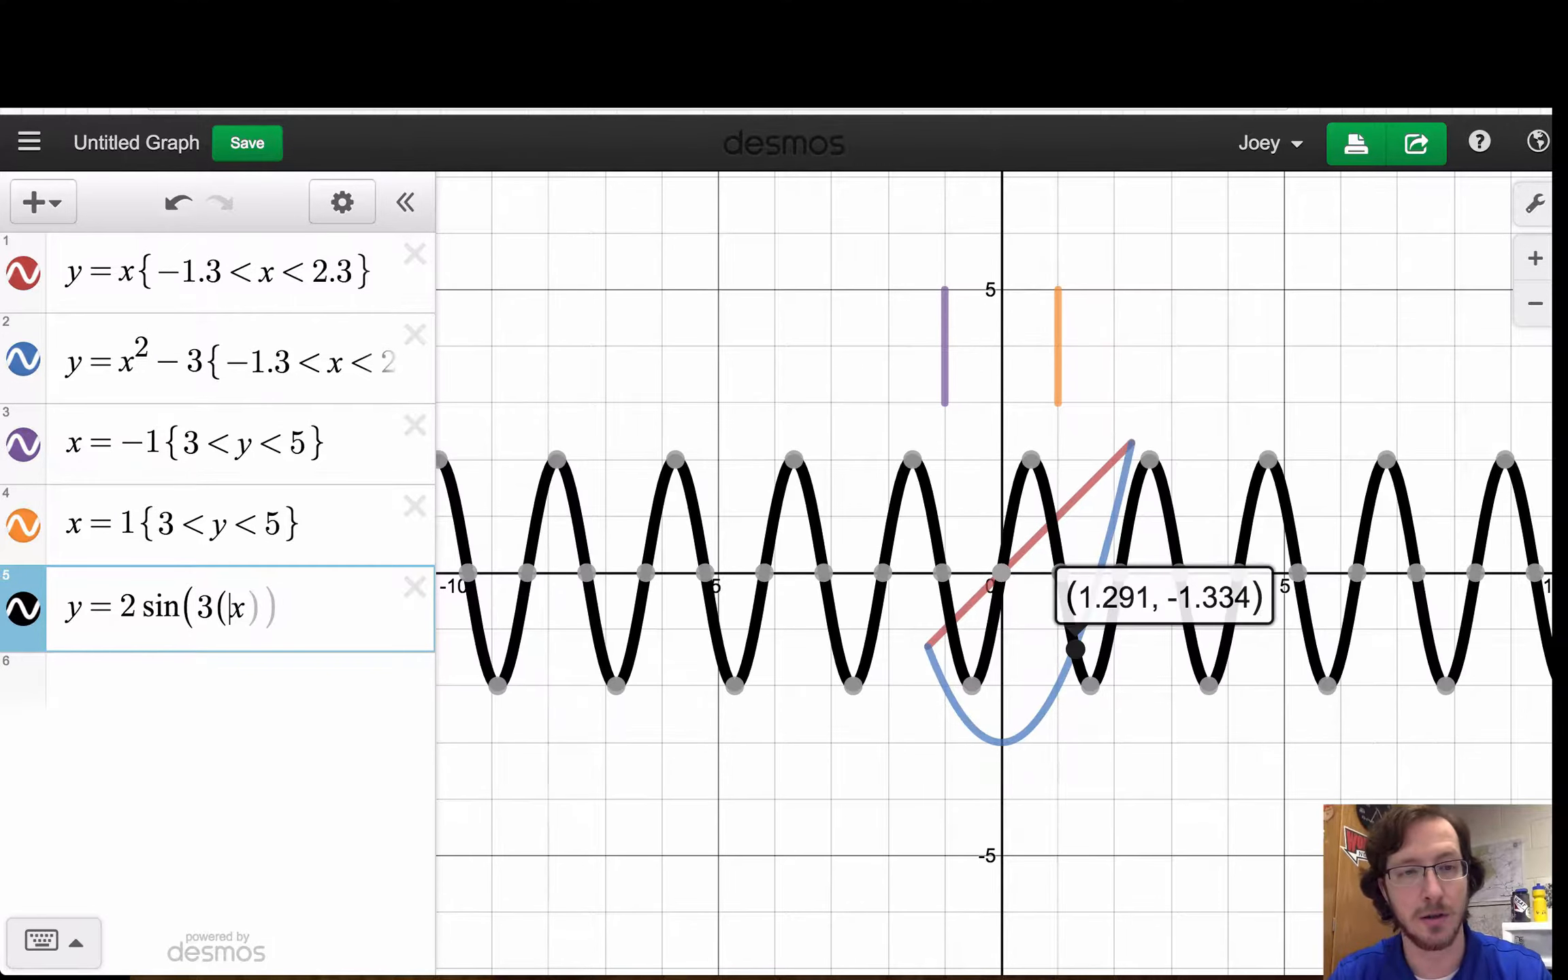
# Step: Shift the sine curve 4 units right and 2 units up by adding -4 after x and +2 at the end
pyautogui.write('-4')
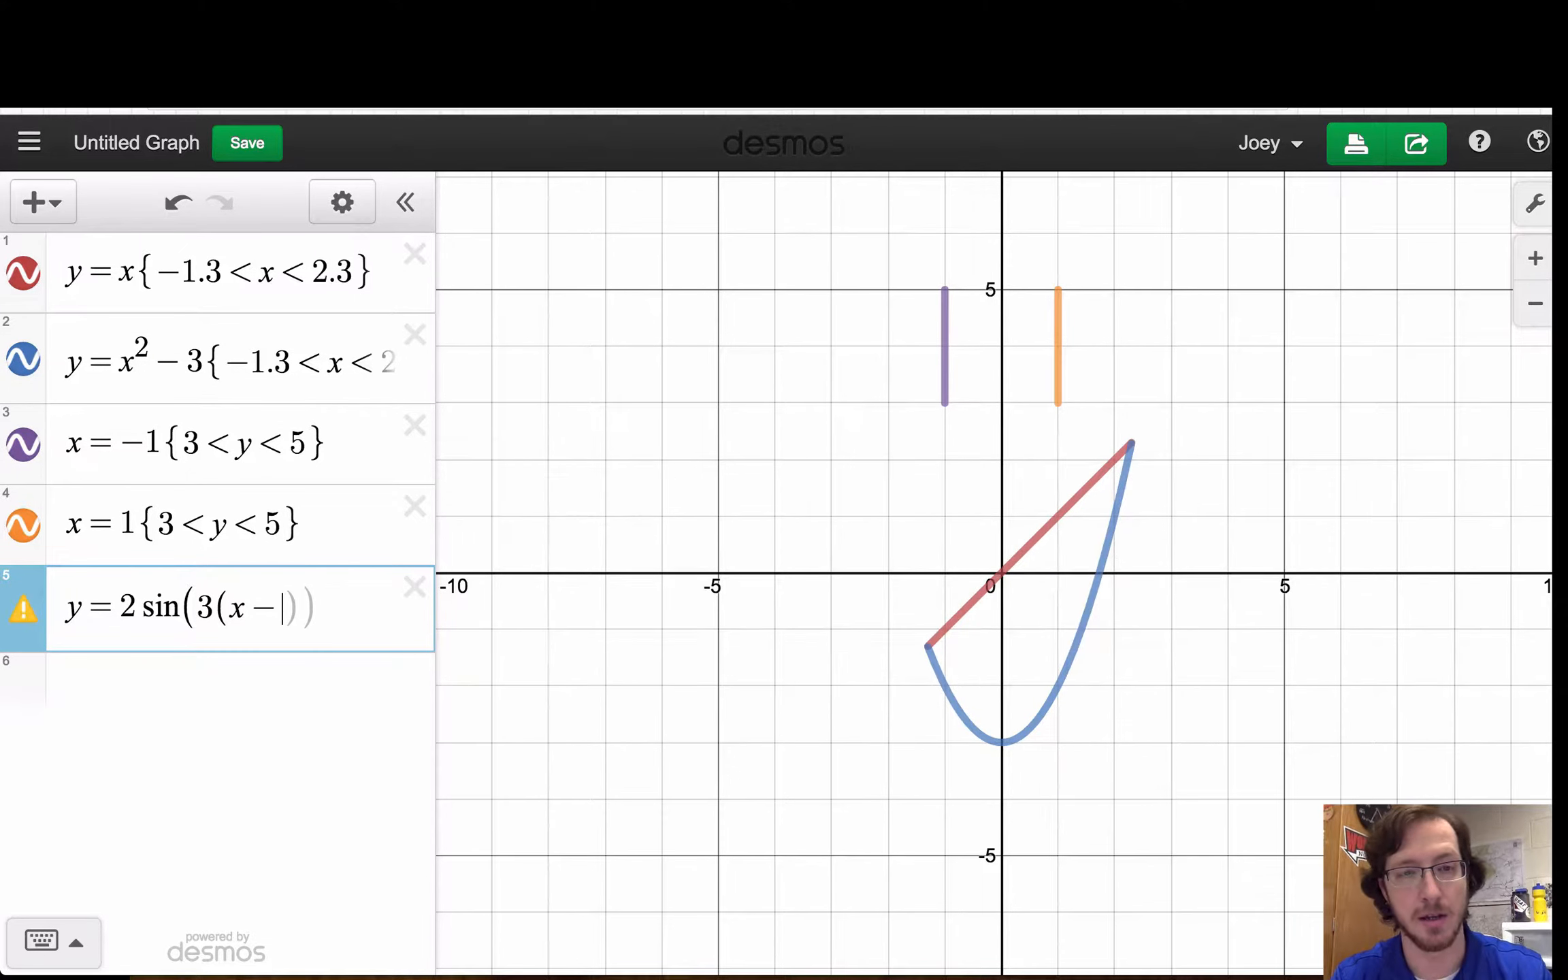
pyautogui.press('Right')
pyautogui.press('Right')
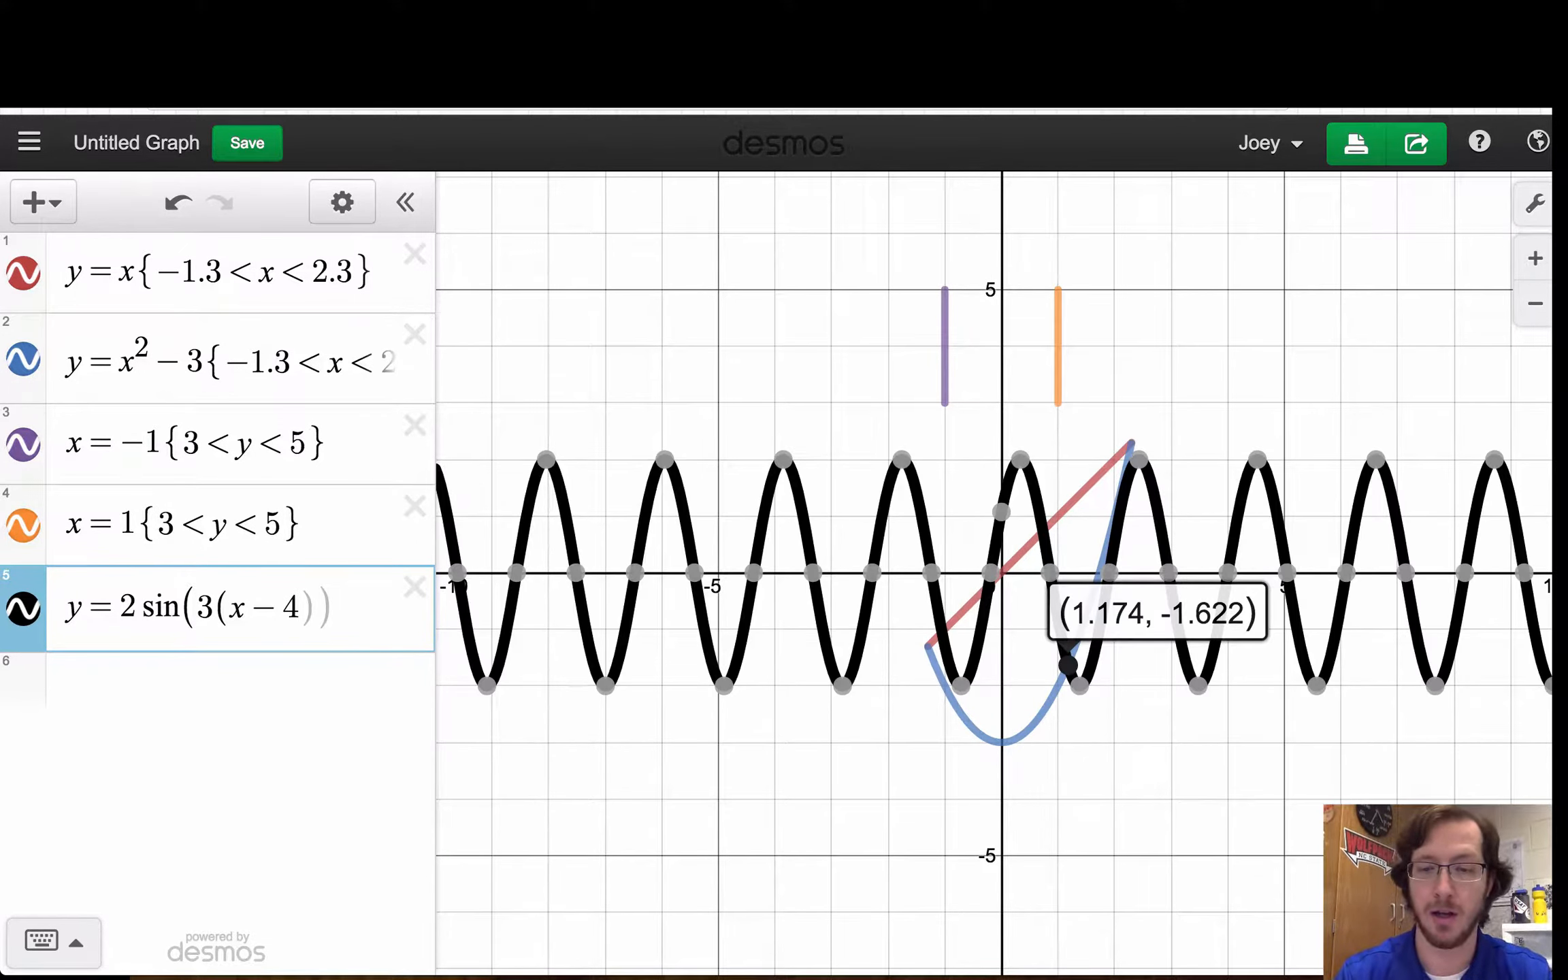
pyautogui.write('+2')
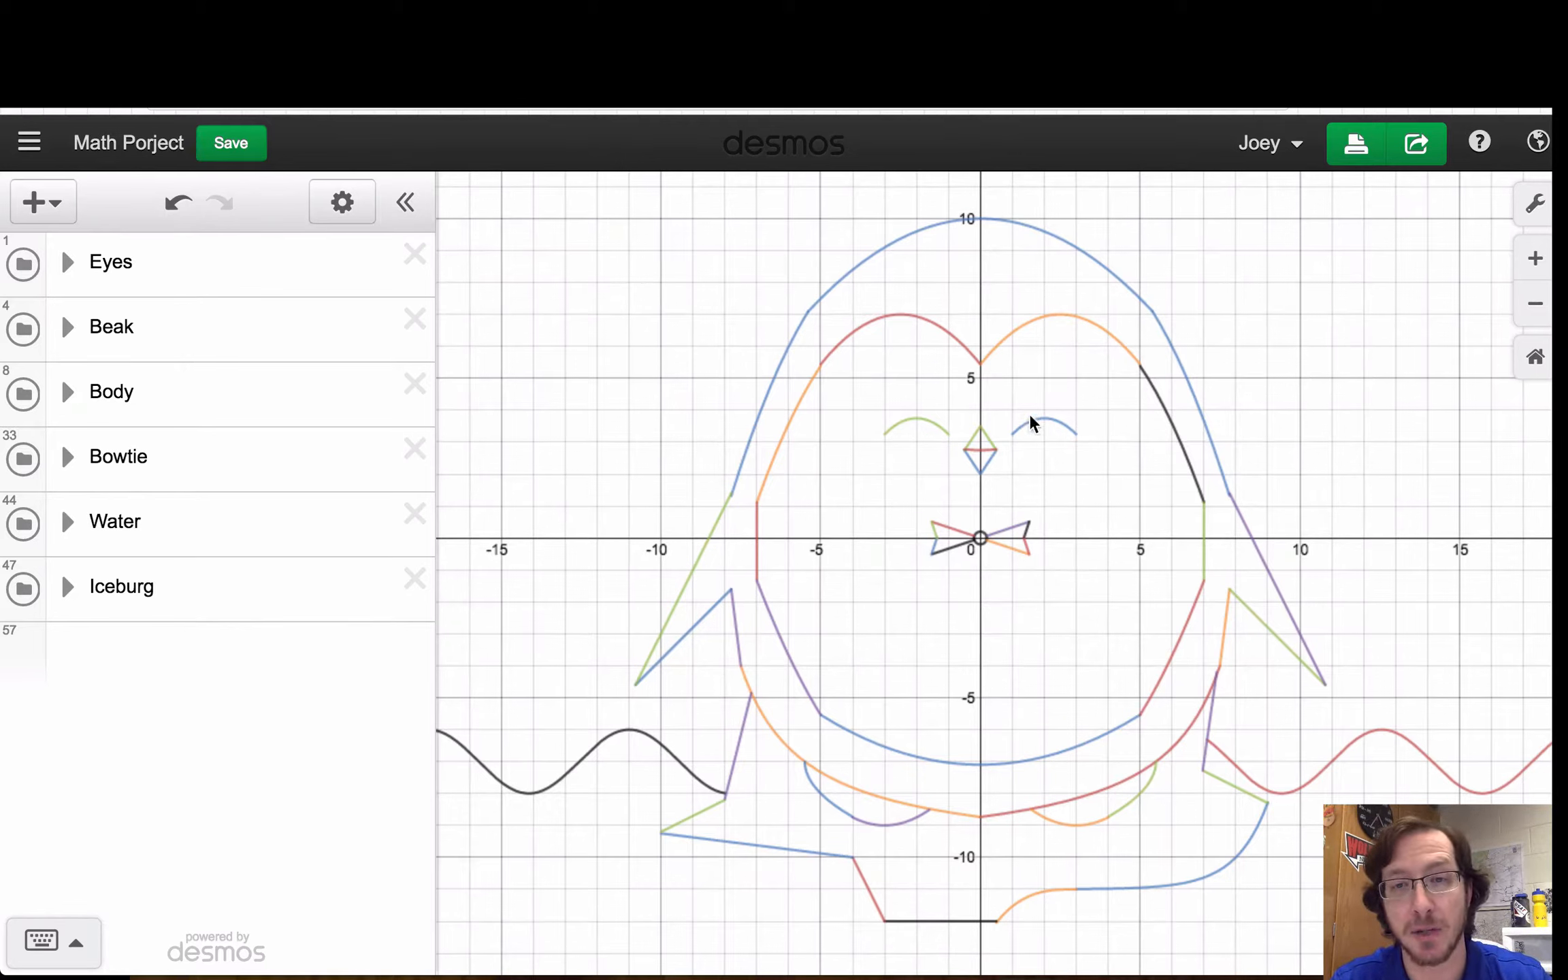
# Step: In the Math Porject penguin graph, inspect the equations in the Eyes folder and toggle the folder's visibility off and on
pyautogui.click(68, 268)
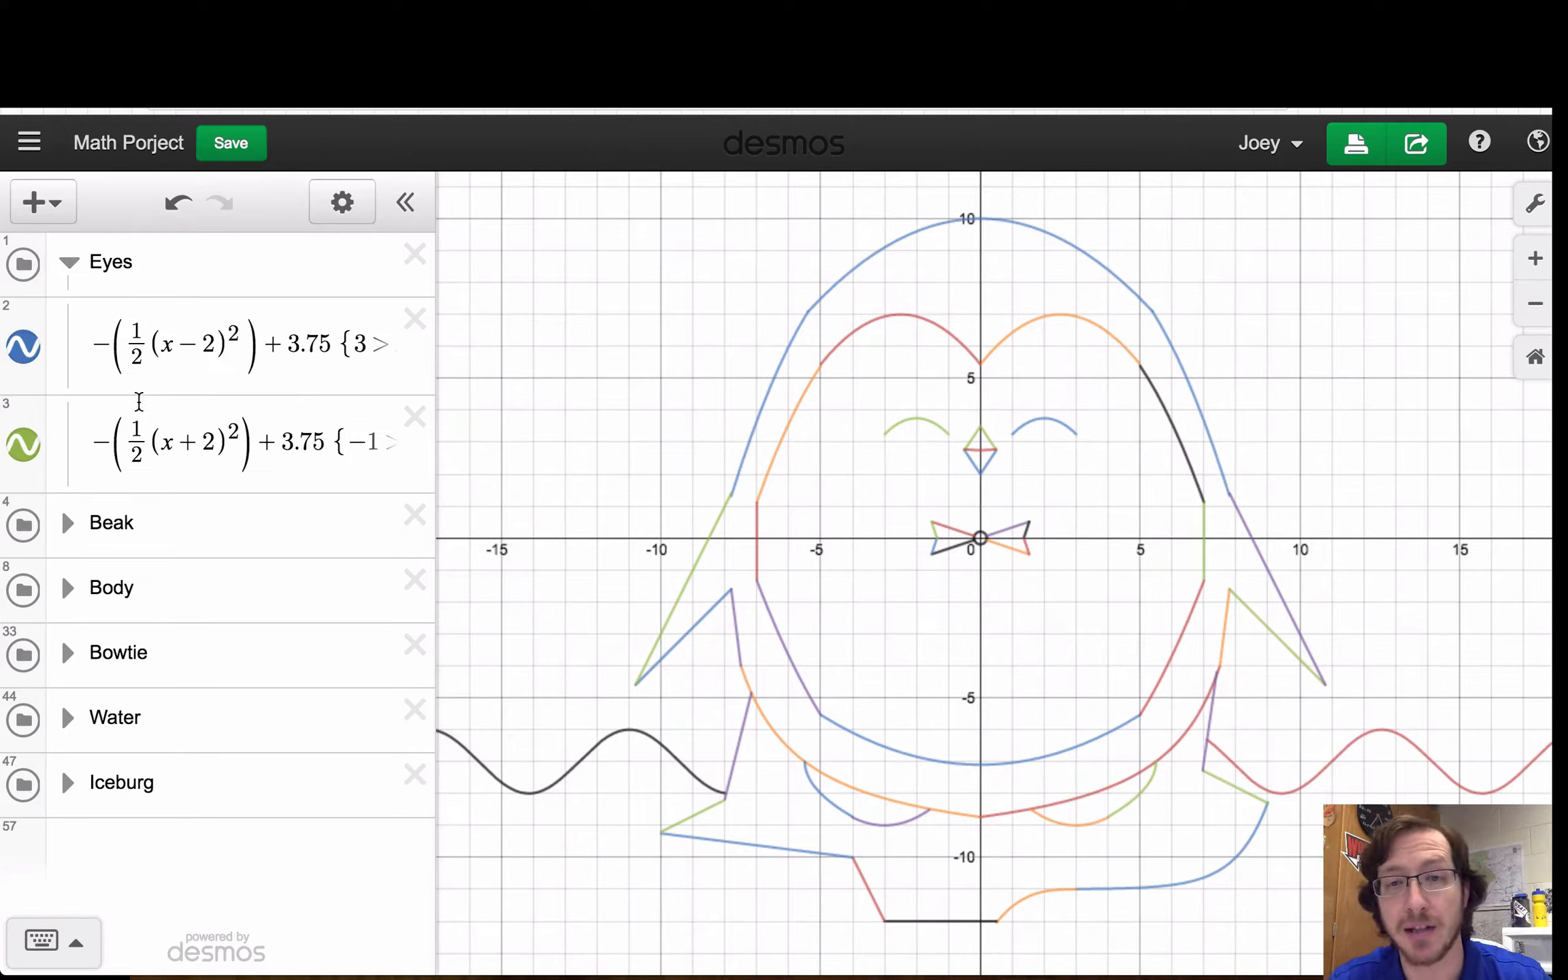
pyautogui.click(20, 269)
pyautogui.click(21, 270)
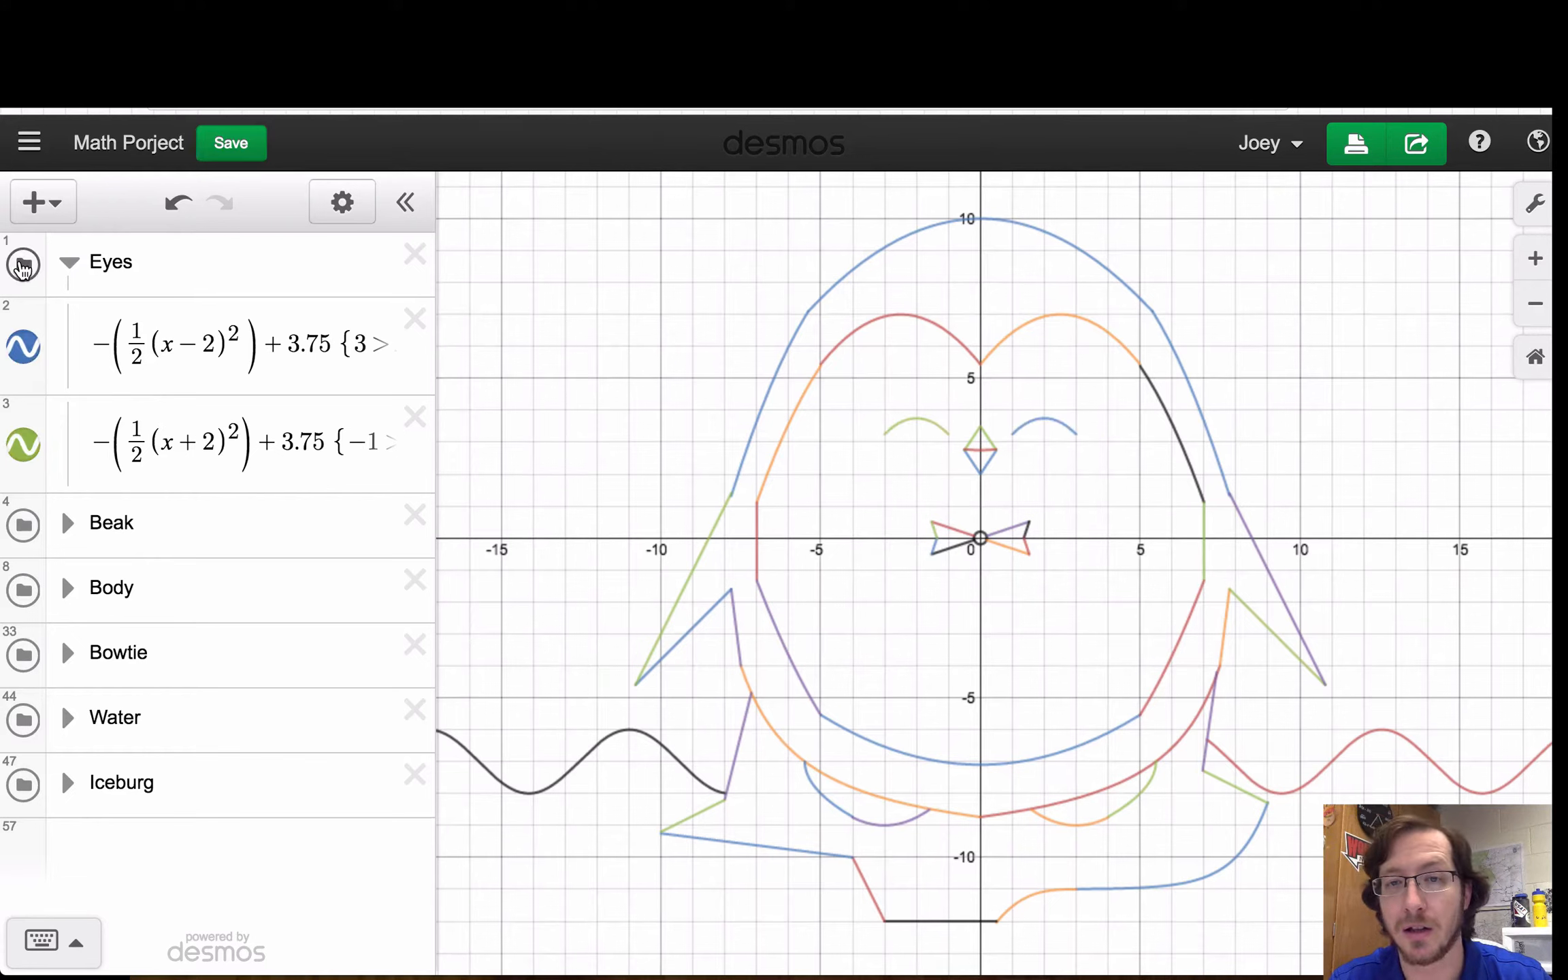
pyautogui.click(21, 269)
pyautogui.click(23, 269)
pyautogui.click(66, 266)
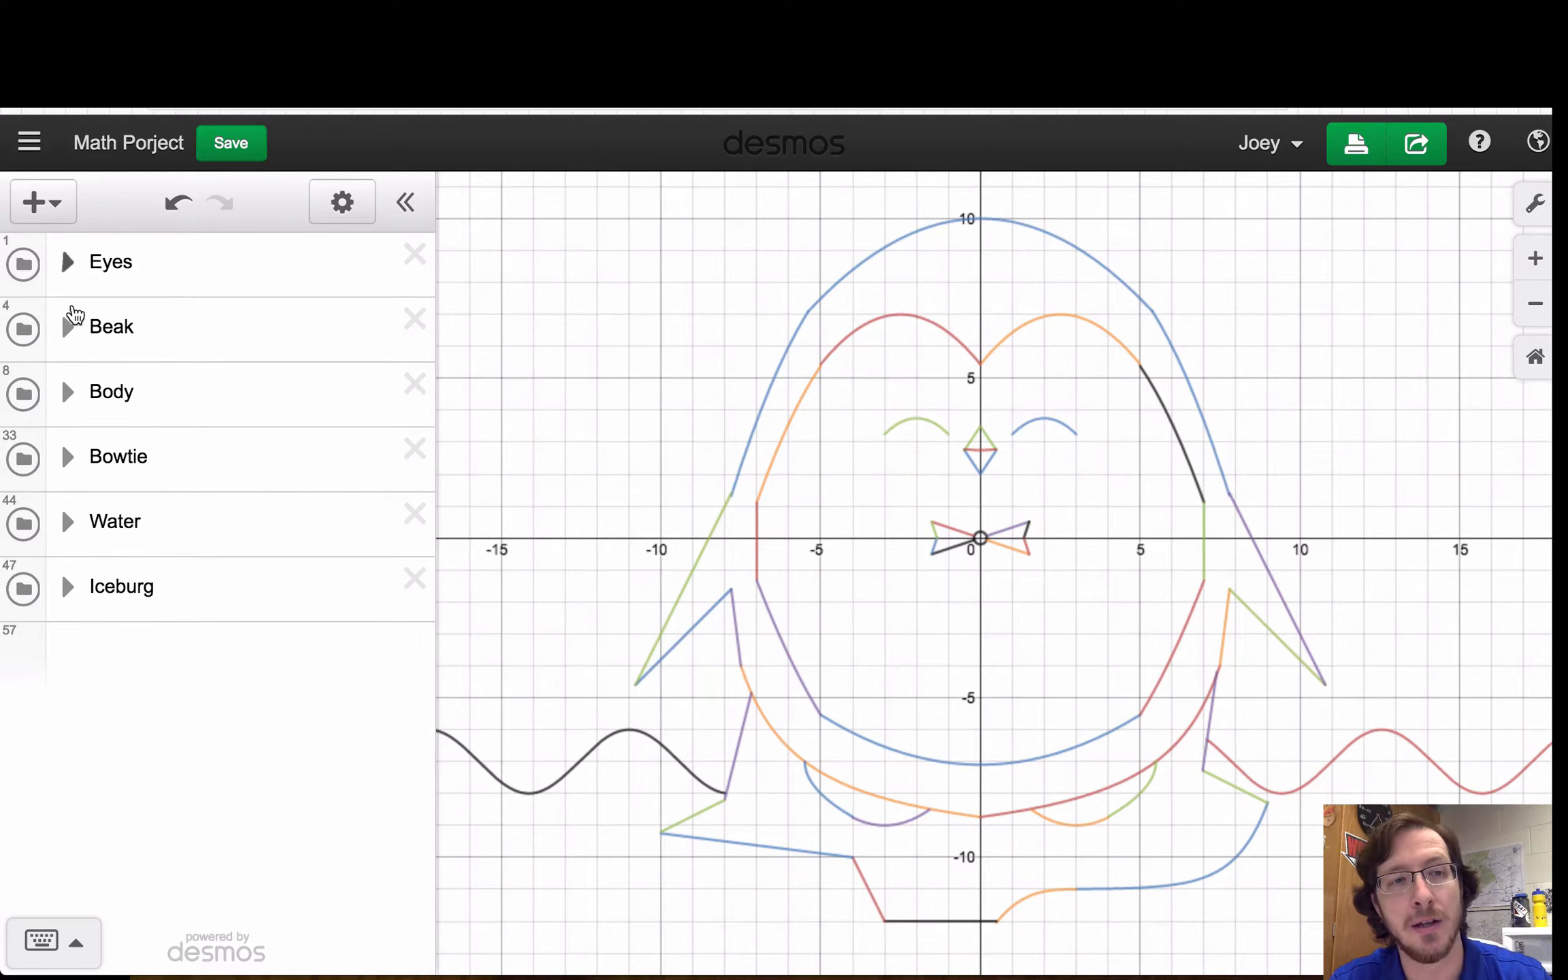
# Step: Inspect the Beak folder's equations, and toggle the visibility of the Beak and Body folders off and on
pyautogui.click(68, 329)
pyautogui.click(24, 330)
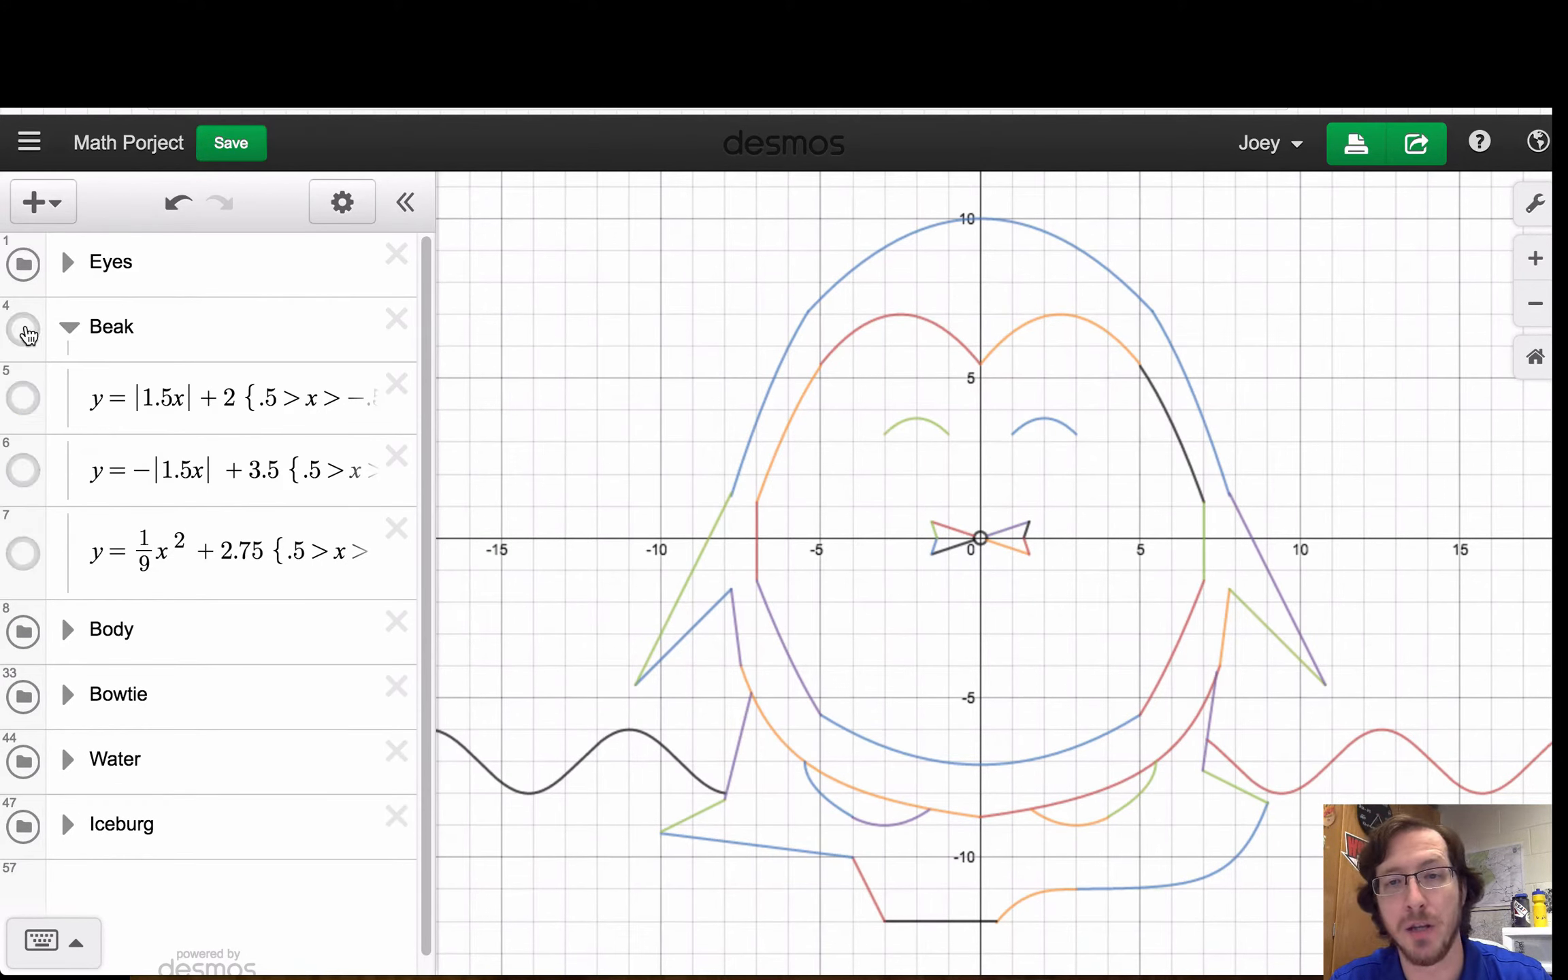
pyautogui.click(23, 329)
pyautogui.click(67, 331)
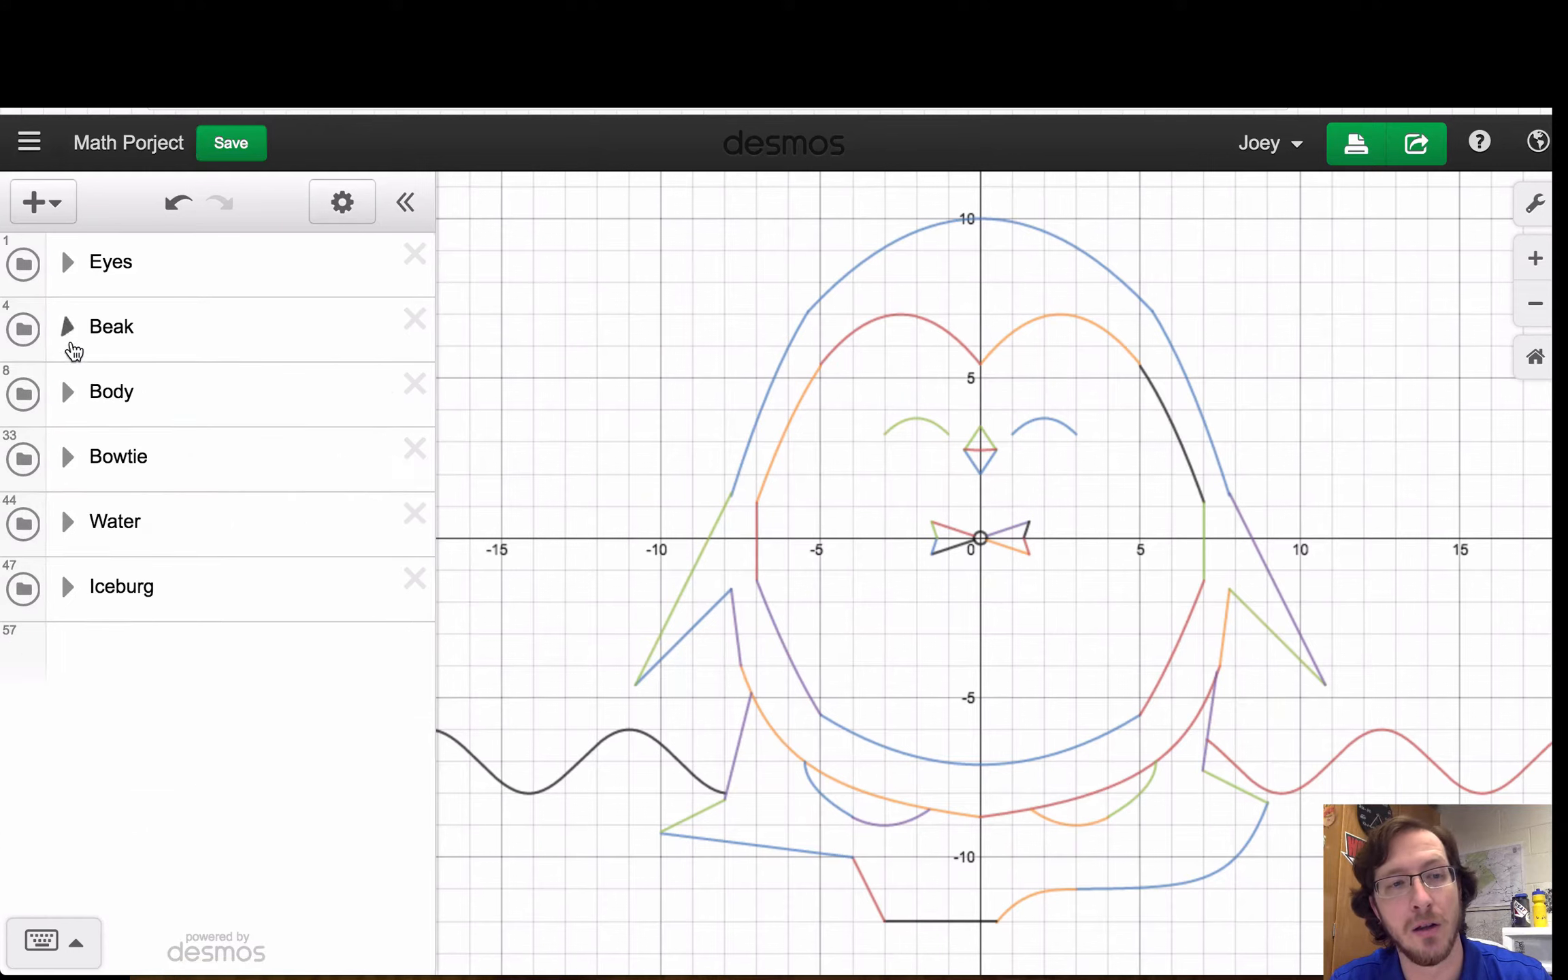
pyautogui.click(32, 393)
pyautogui.click(32, 393)
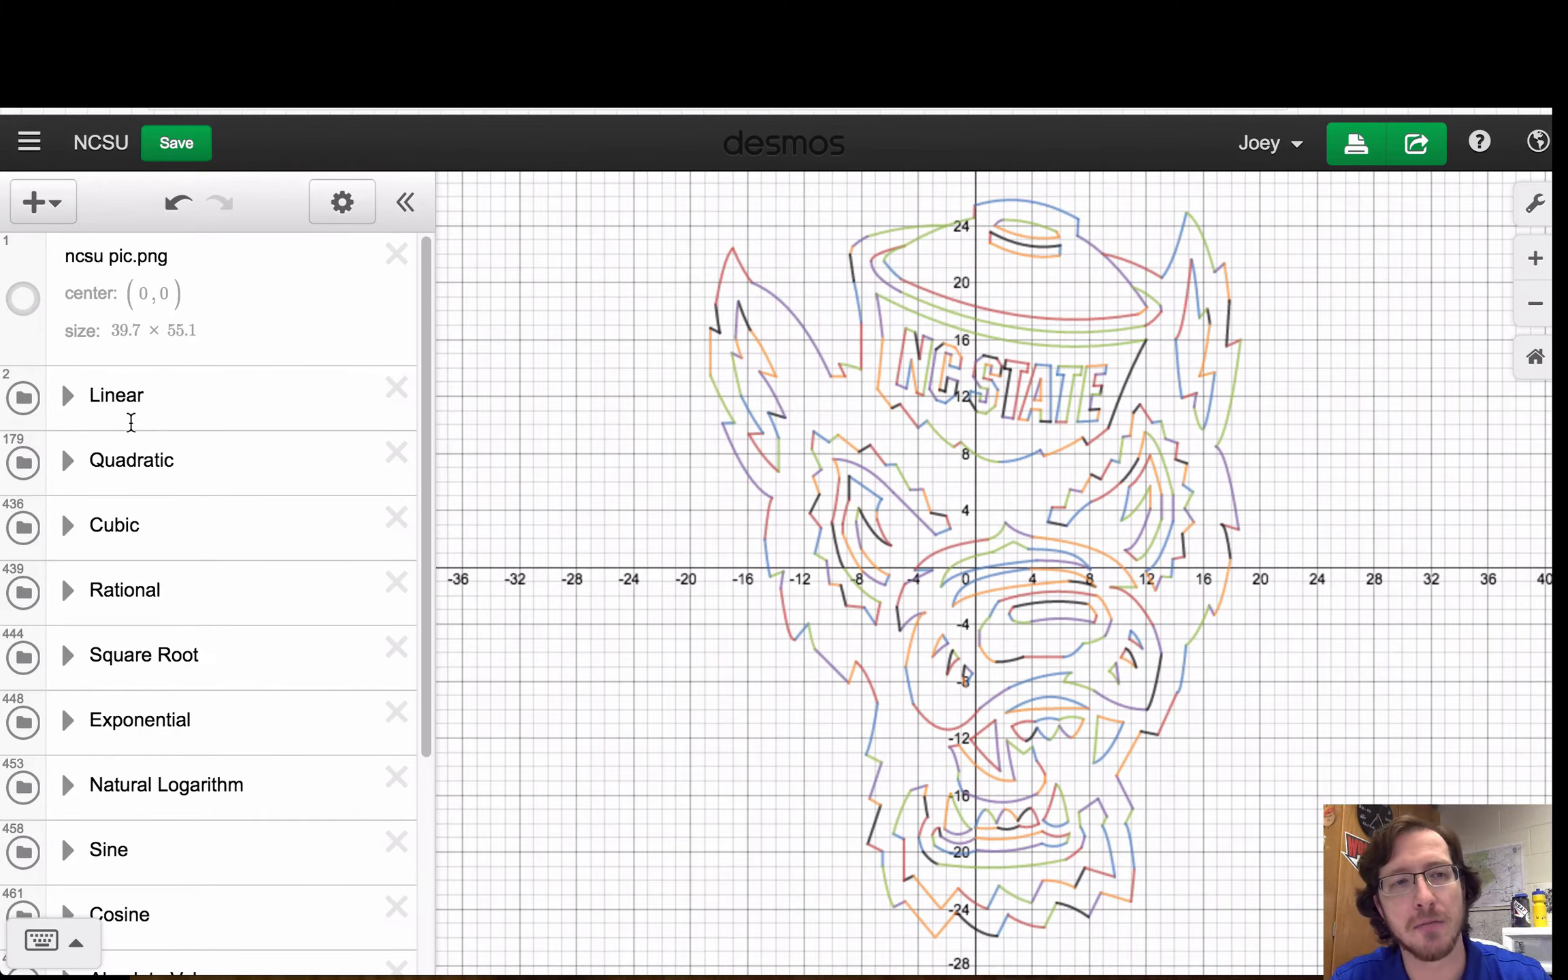
# Step: In the NCSU graph, browse the folders sorted by function type and briefly expand and collapse Linear and Quadratic
pyautogui.scroll(-1, 108, 444)
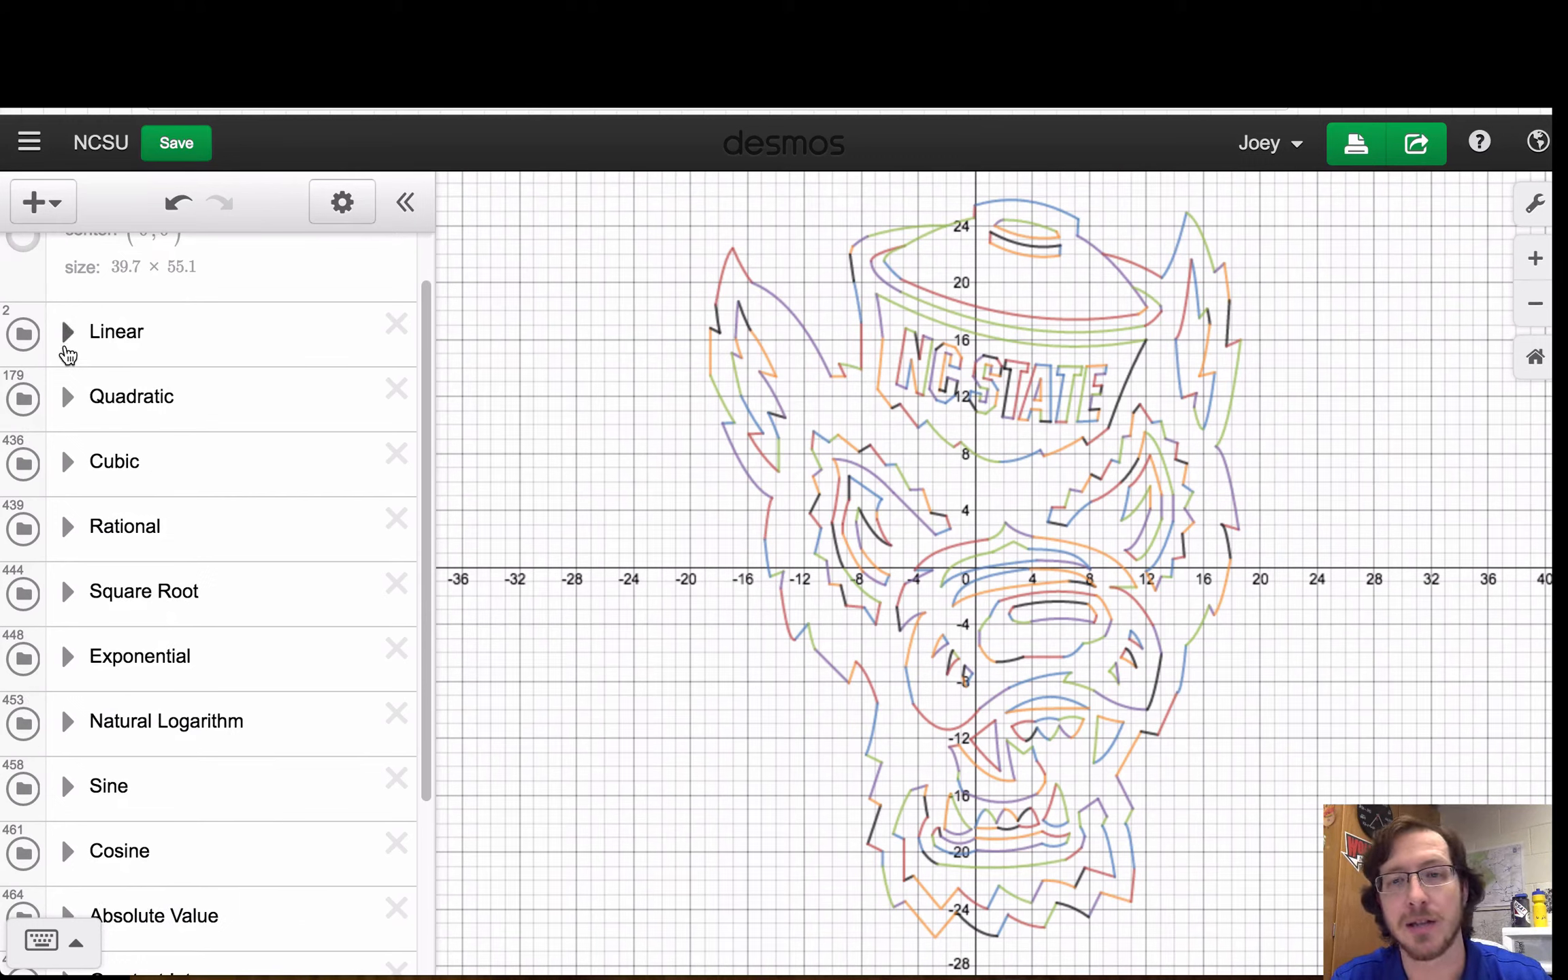
pyautogui.scroll(1, 71, 337)
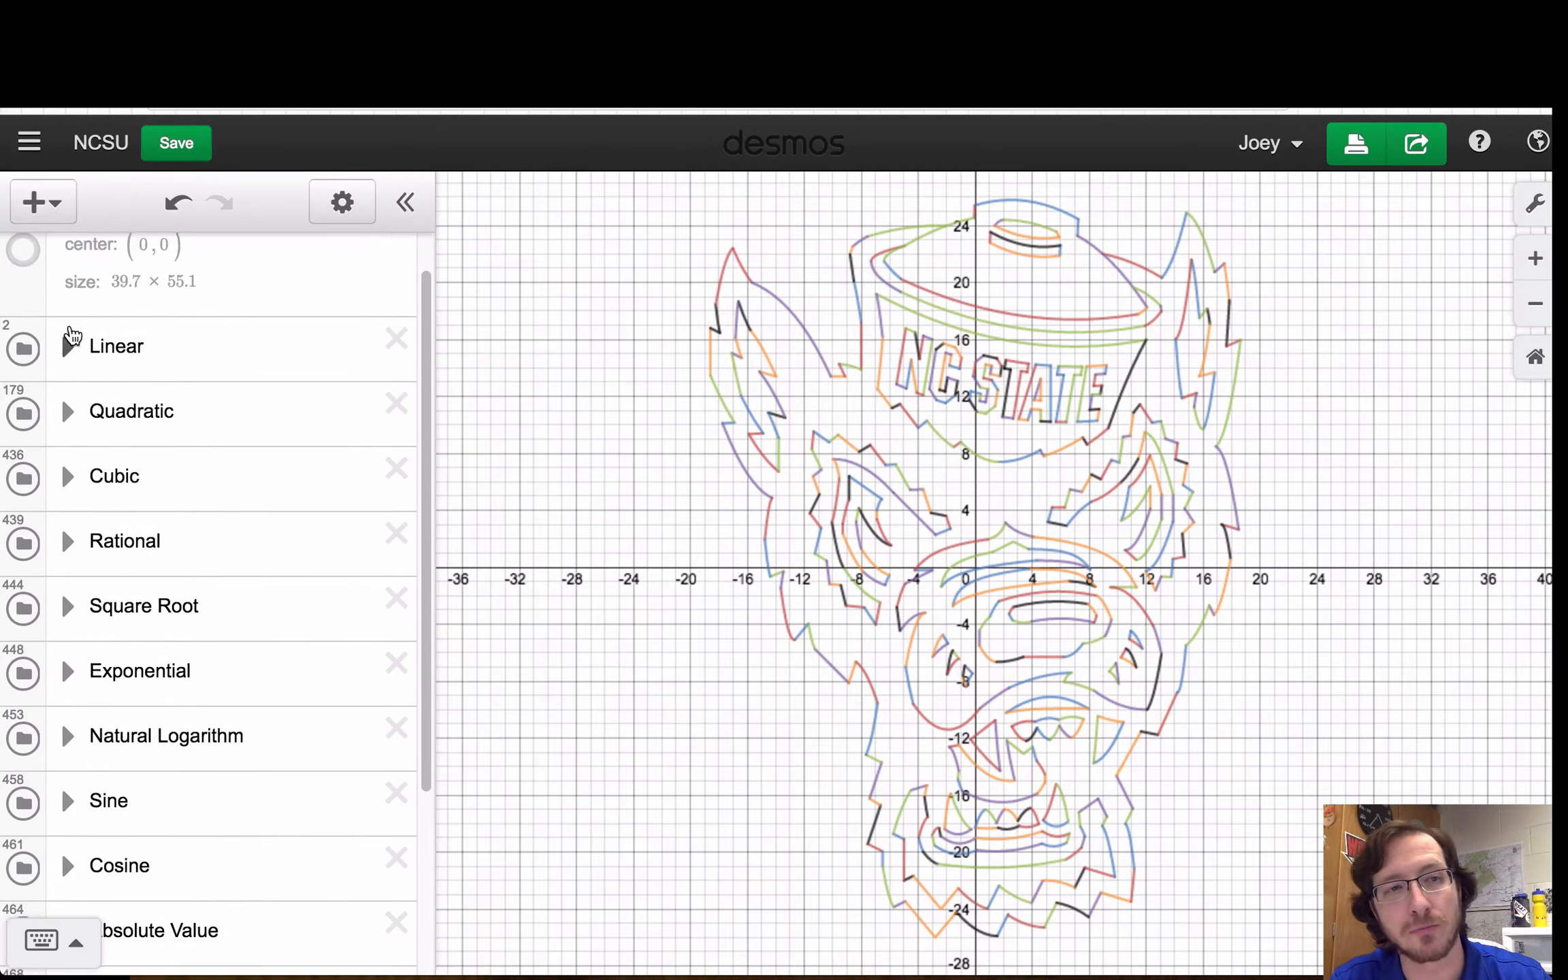
pyautogui.scroll(1, 72, 341)
pyautogui.scroll(-1, 71, 384)
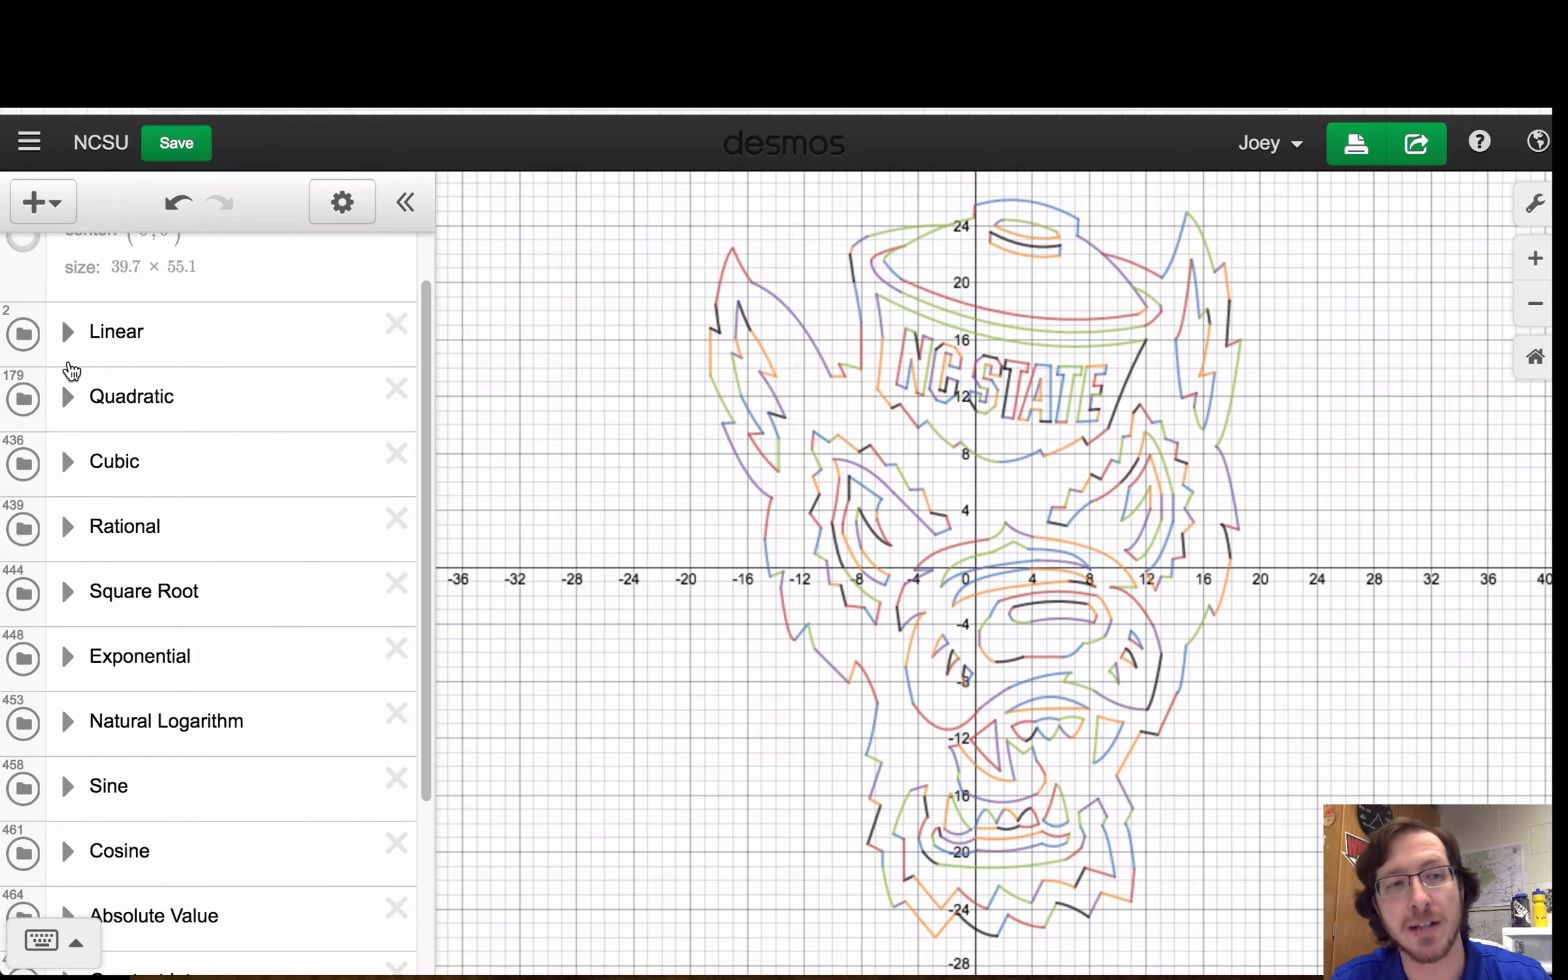
pyautogui.click(66, 334)
pyautogui.click(66, 333)
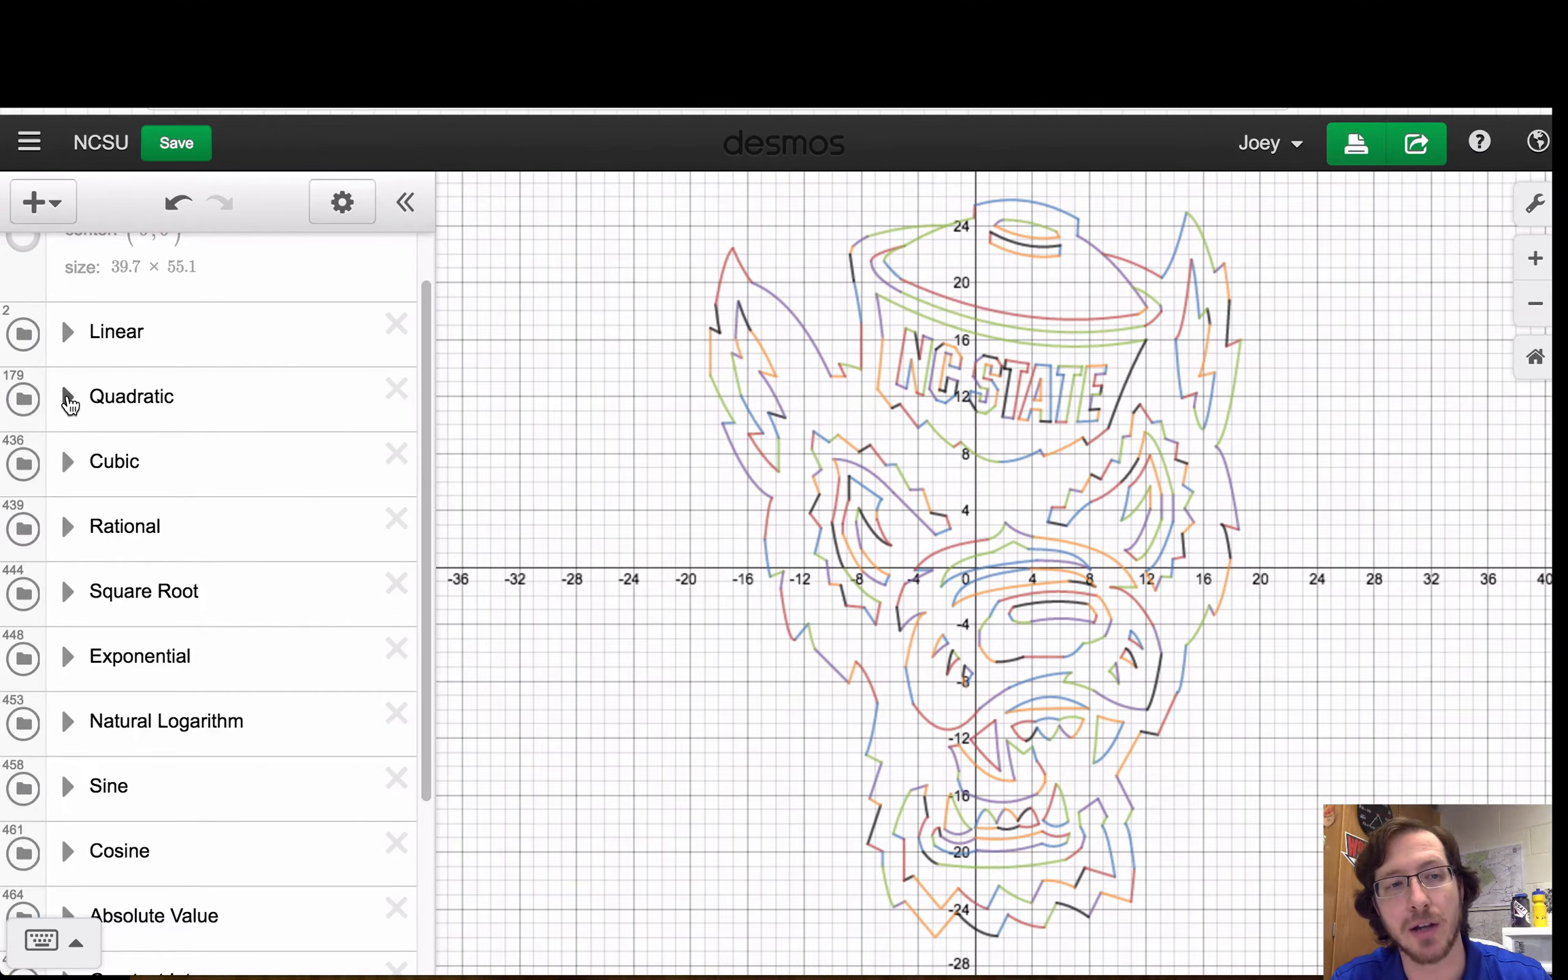
pyautogui.click(67, 399)
pyautogui.click(67, 398)
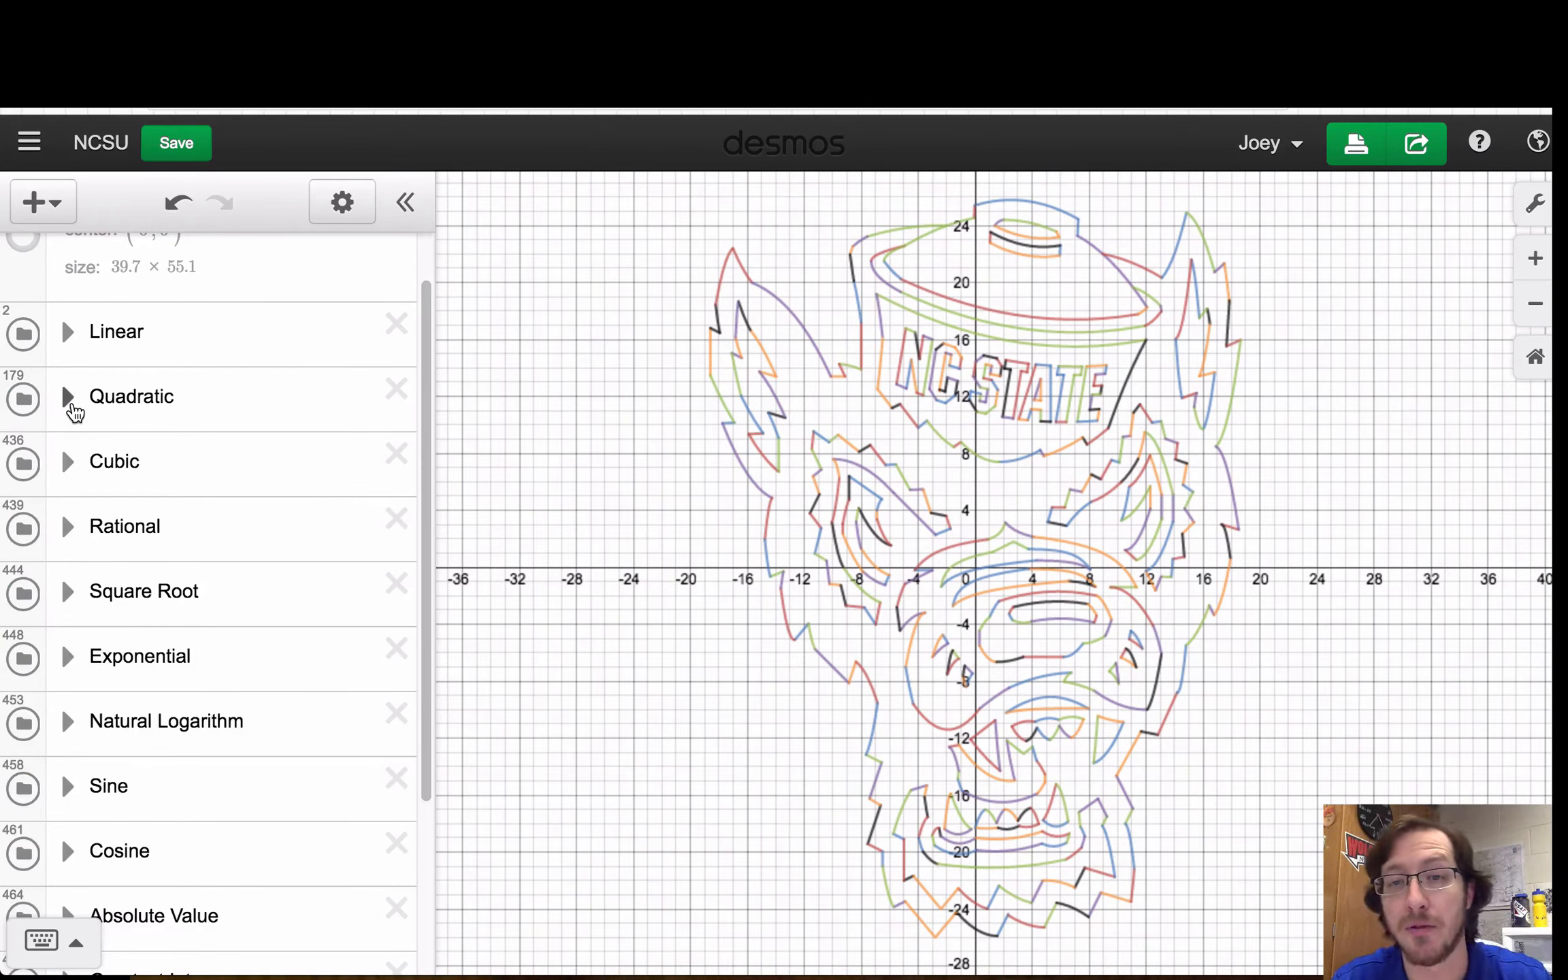
# Step: Toggle the visibility of the Quadratic and Linear folders to see which parts of the wolf each one draws
pyautogui.click(23, 399)
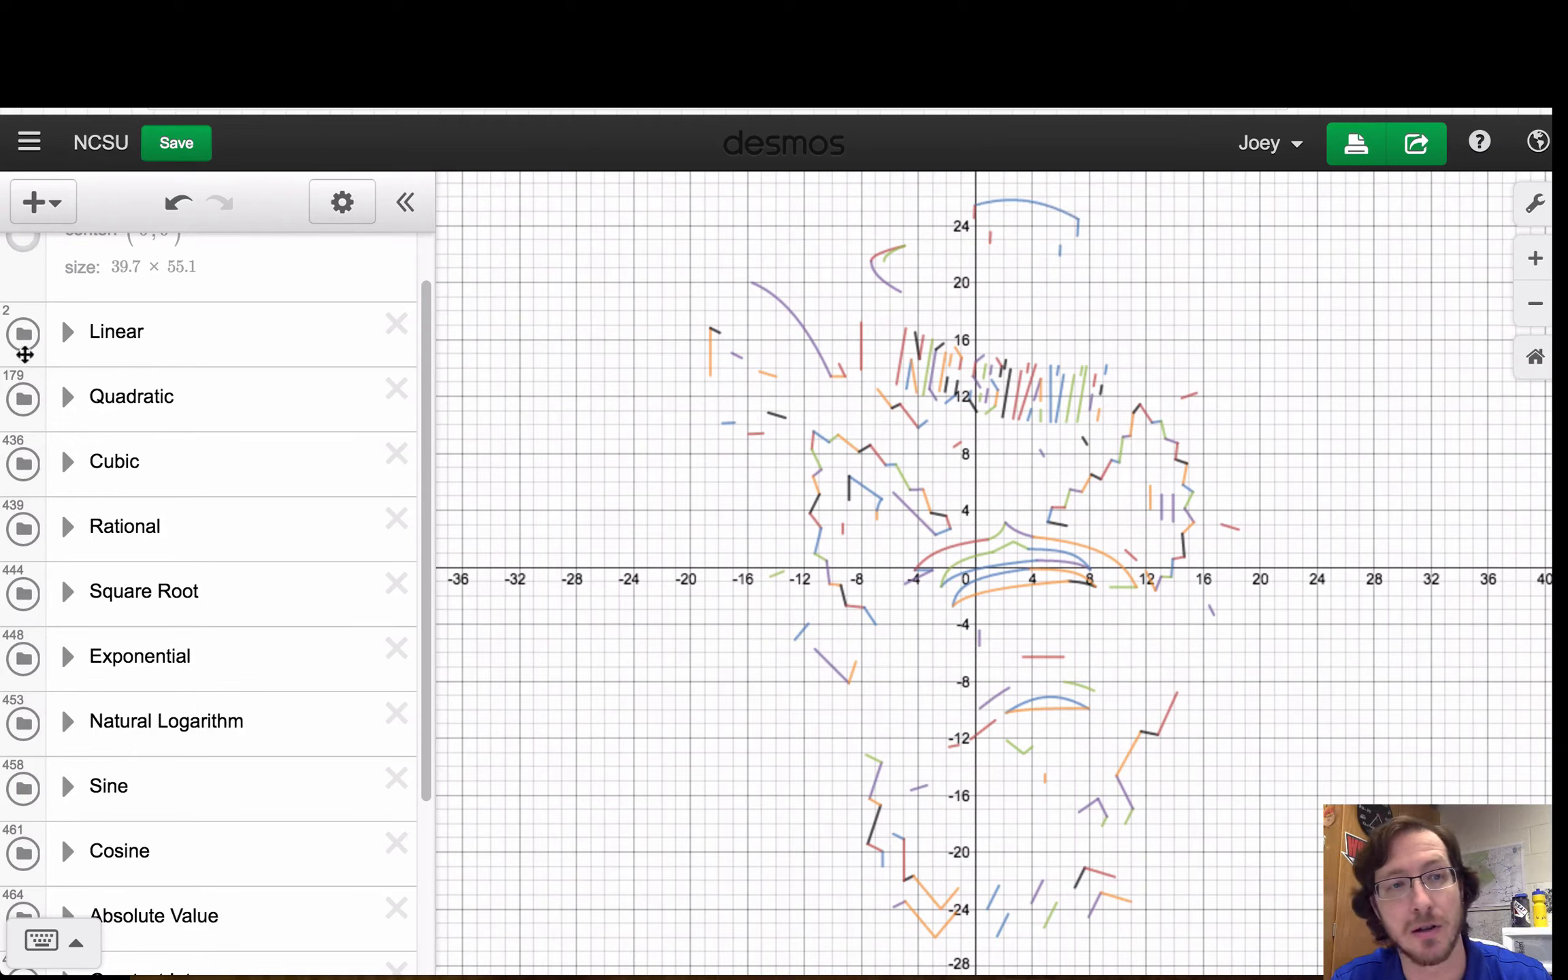
pyautogui.click(27, 341)
pyautogui.click(27, 340)
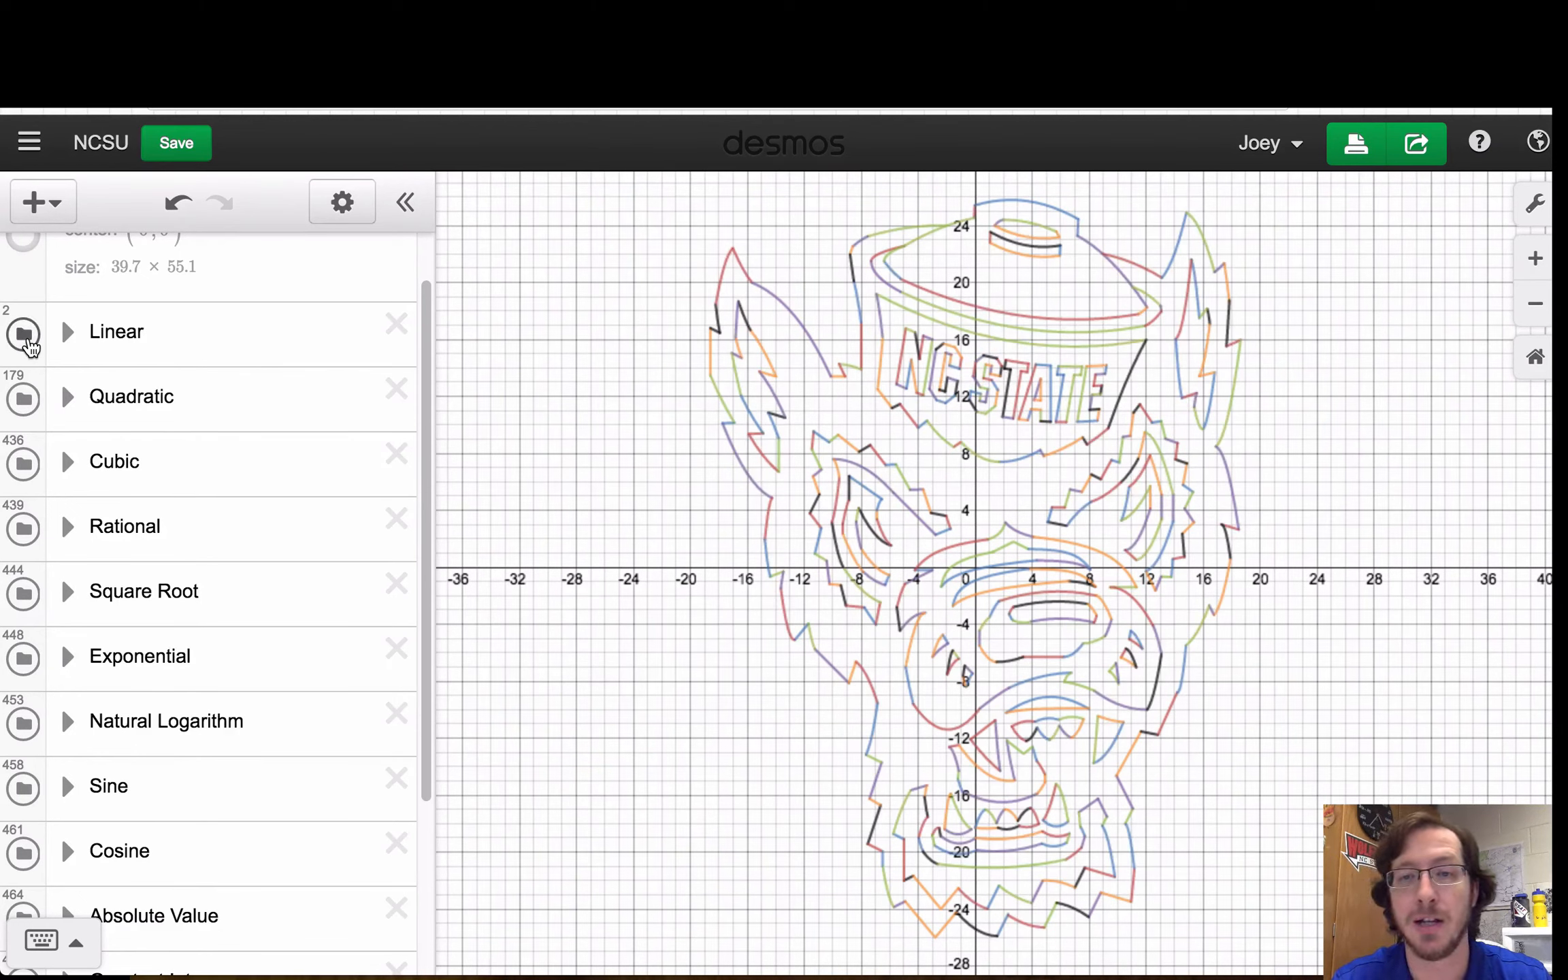
# Step: Show the hidden reference image ncsu pic.png behind the wolf's curves
pyautogui.scroll(1, 70, 289)
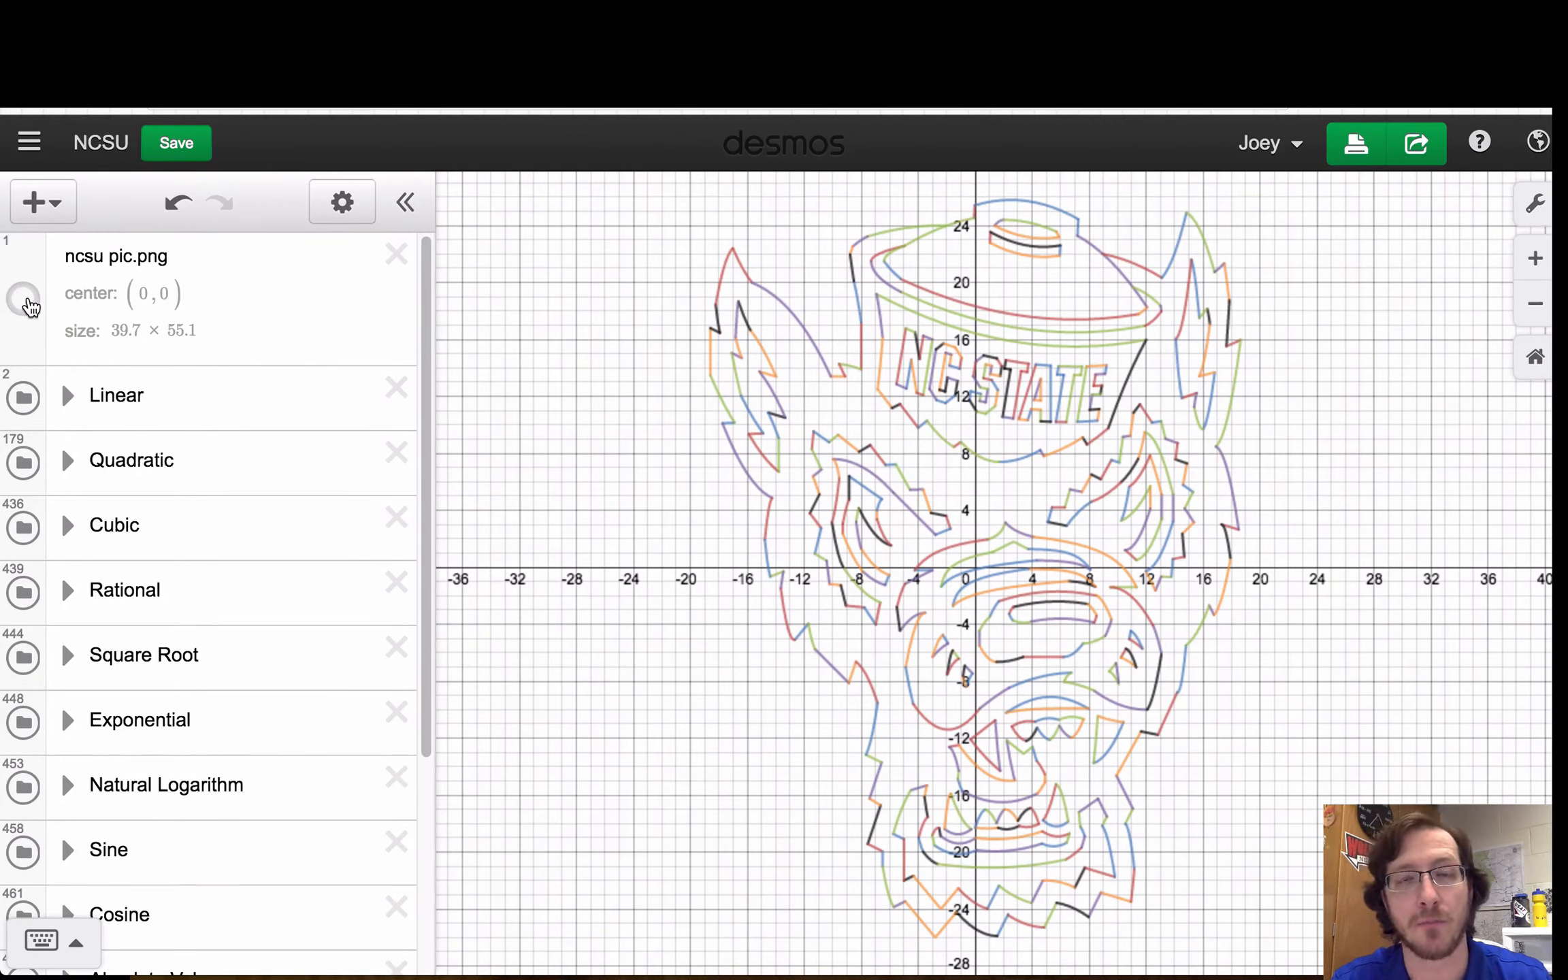
pyautogui.click(24, 299)
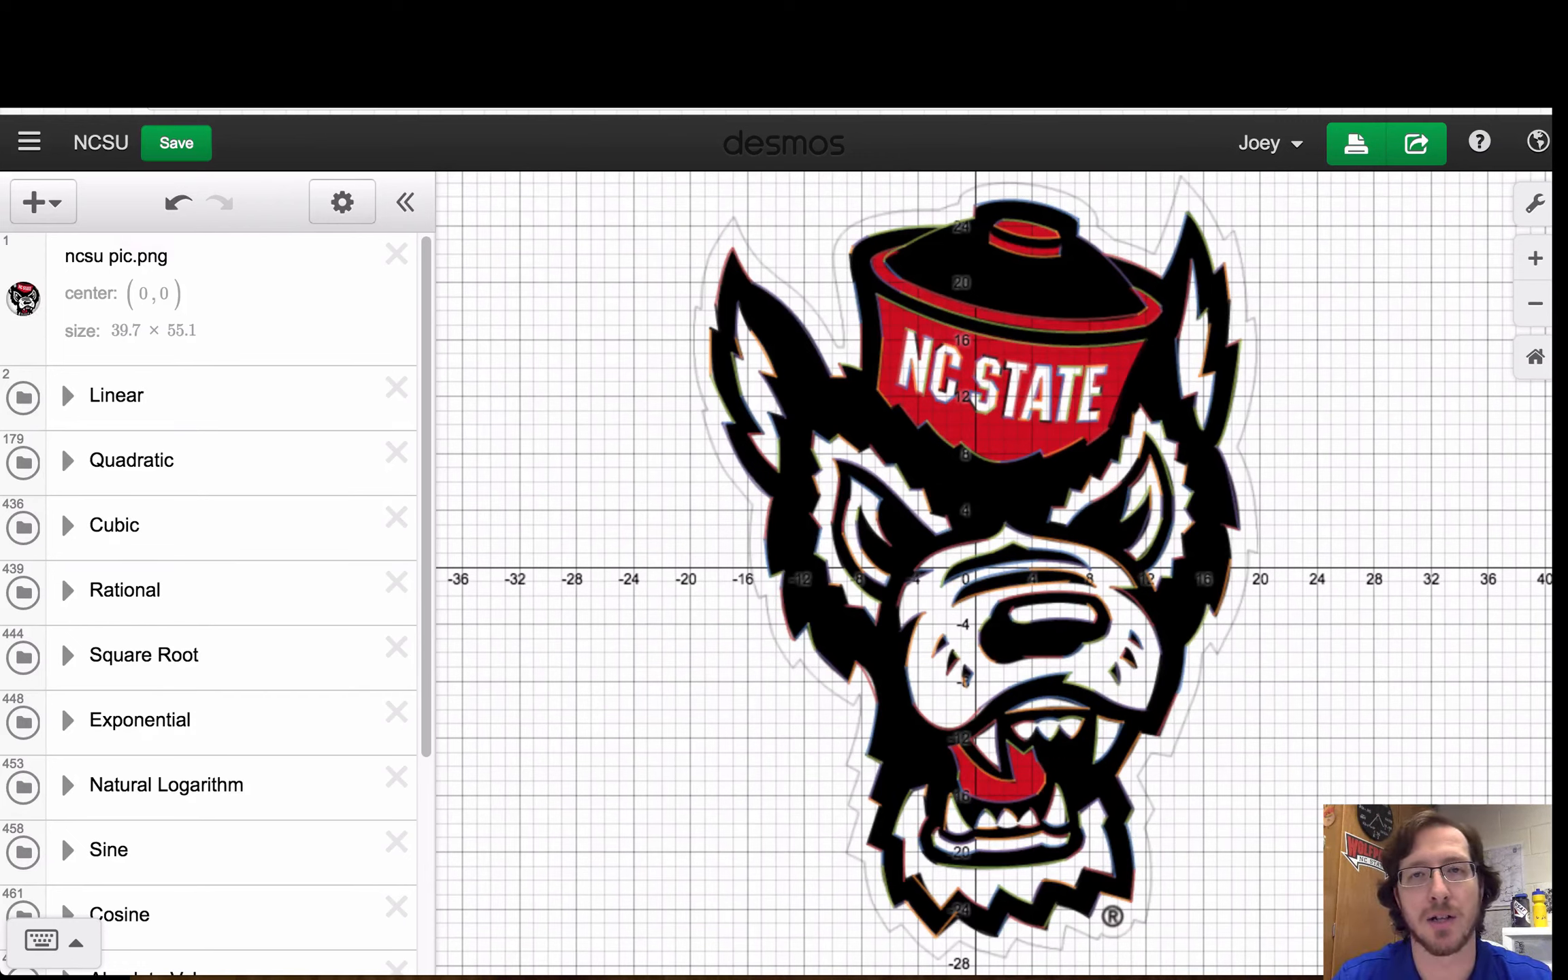
pyautogui.click(869, 12)
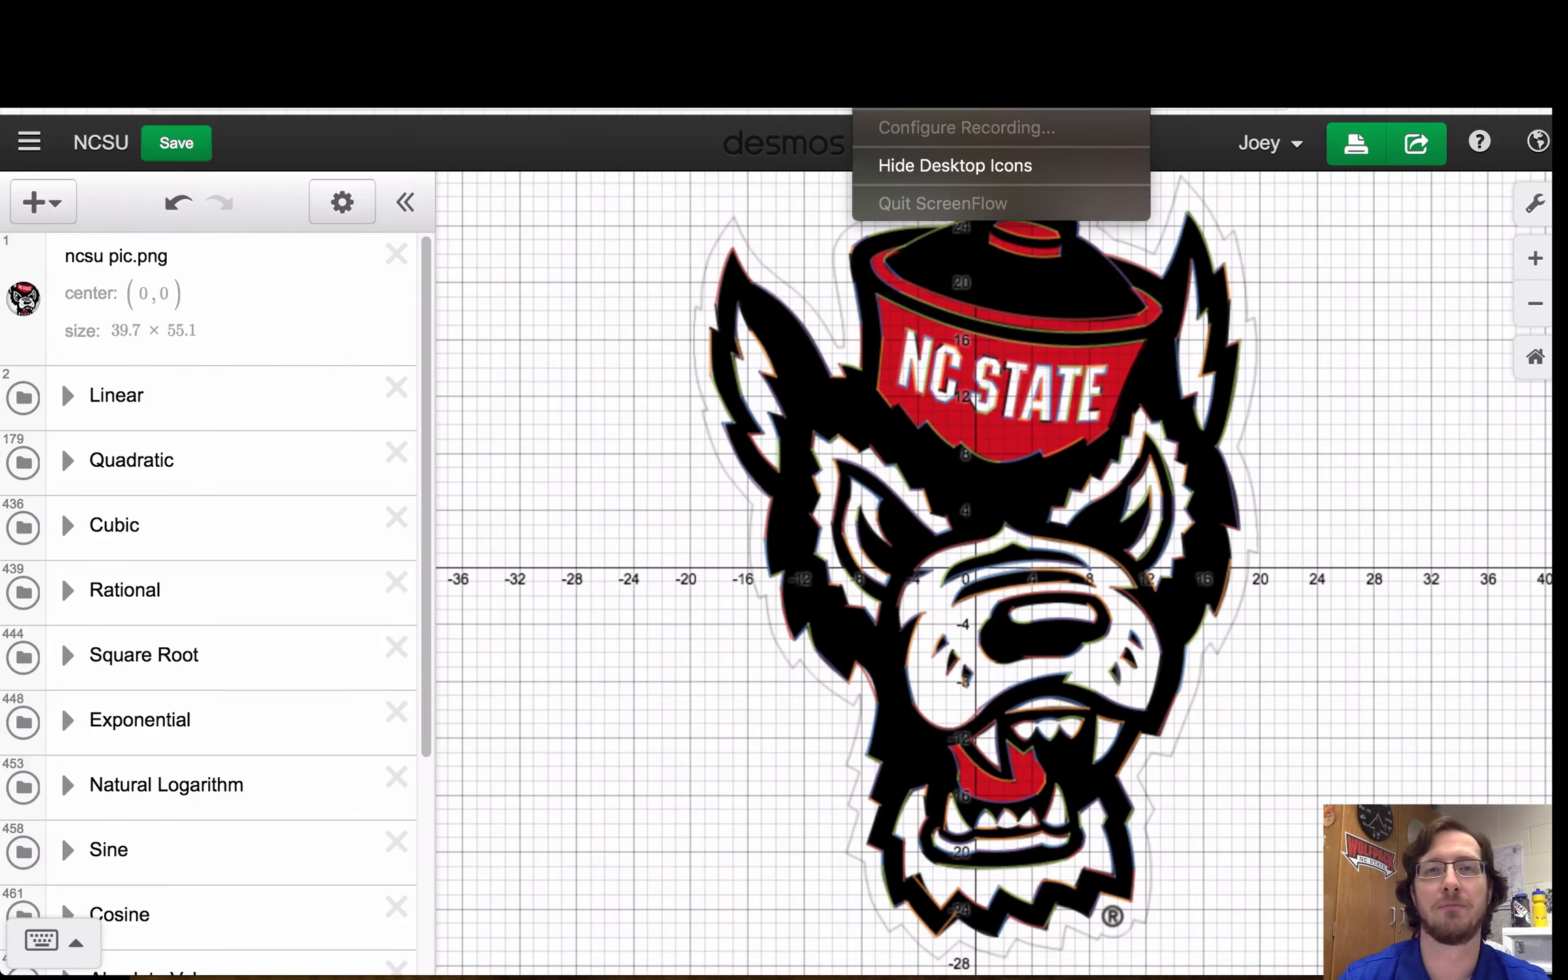